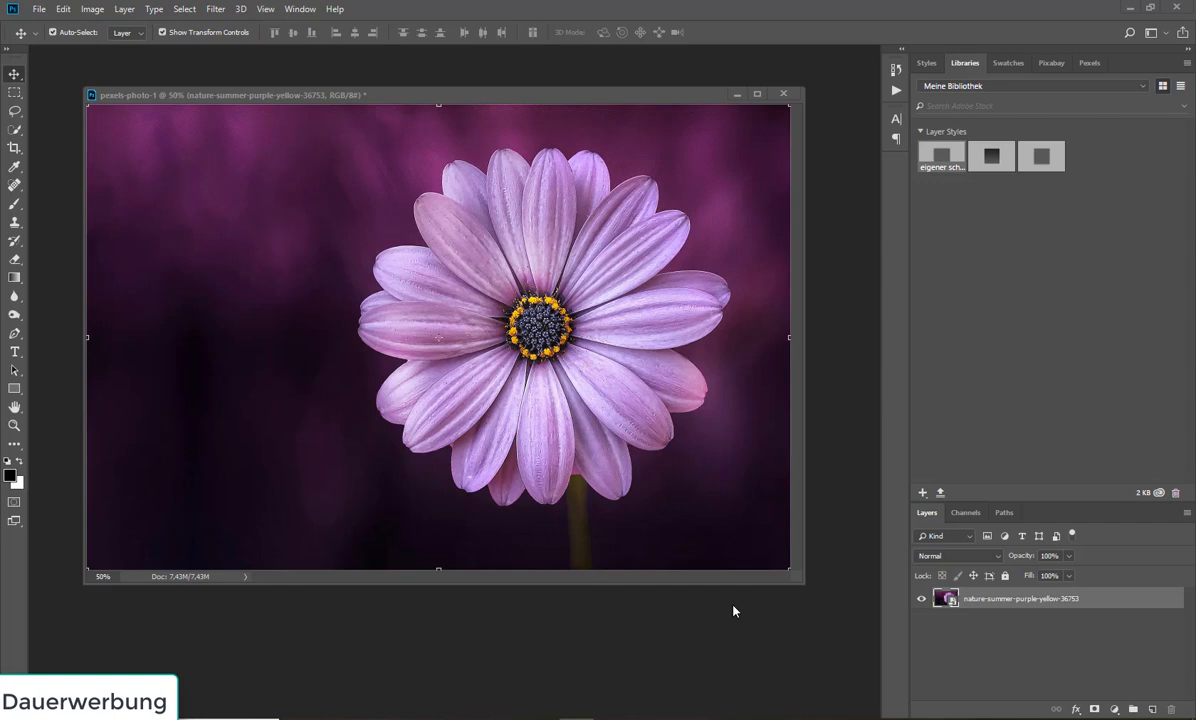
Step: Open the paper nbk-SOAW-PP-unusual-solids8.jpg from the nbk-SOAW-PP-unusual-solids folder, docked as a tabbed document and fitted to the screen
click(40, 11)
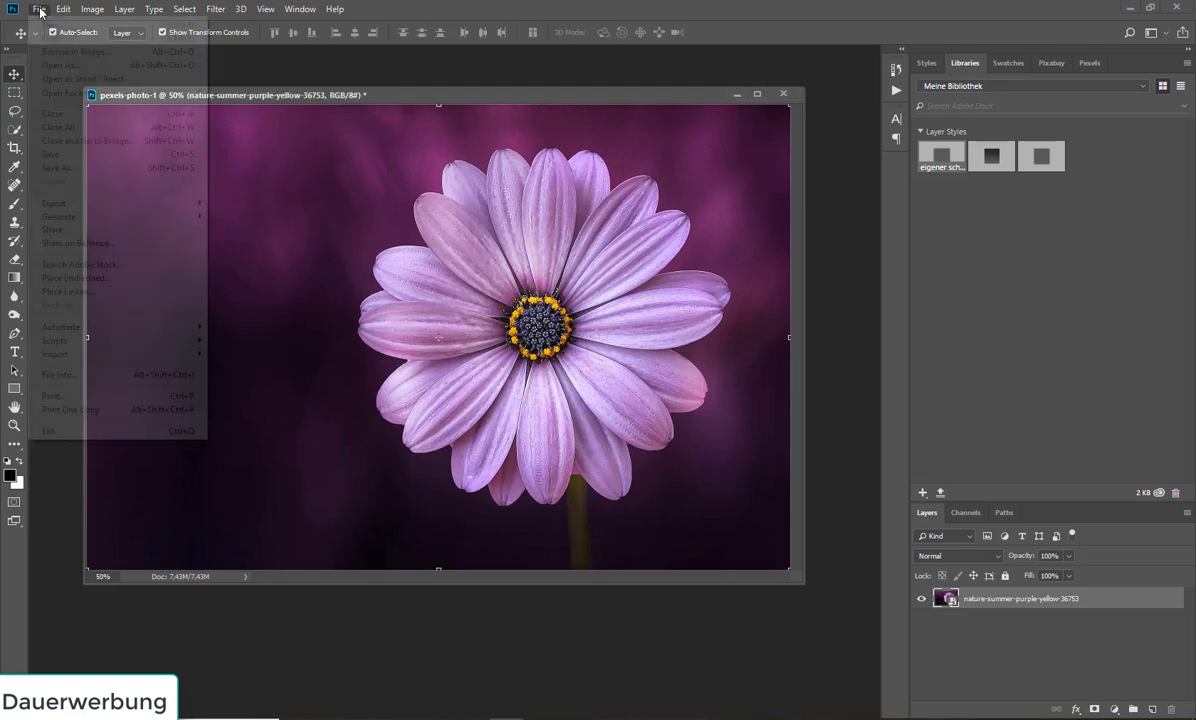
click(45, 38)
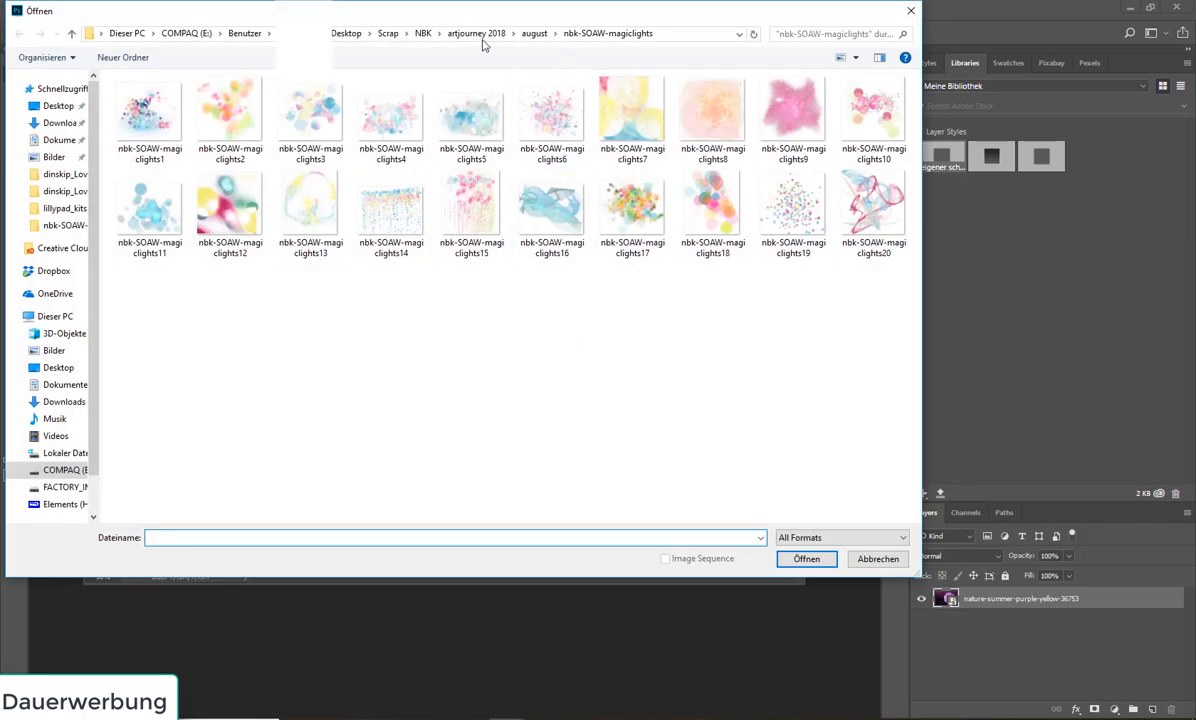
click(535, 36)
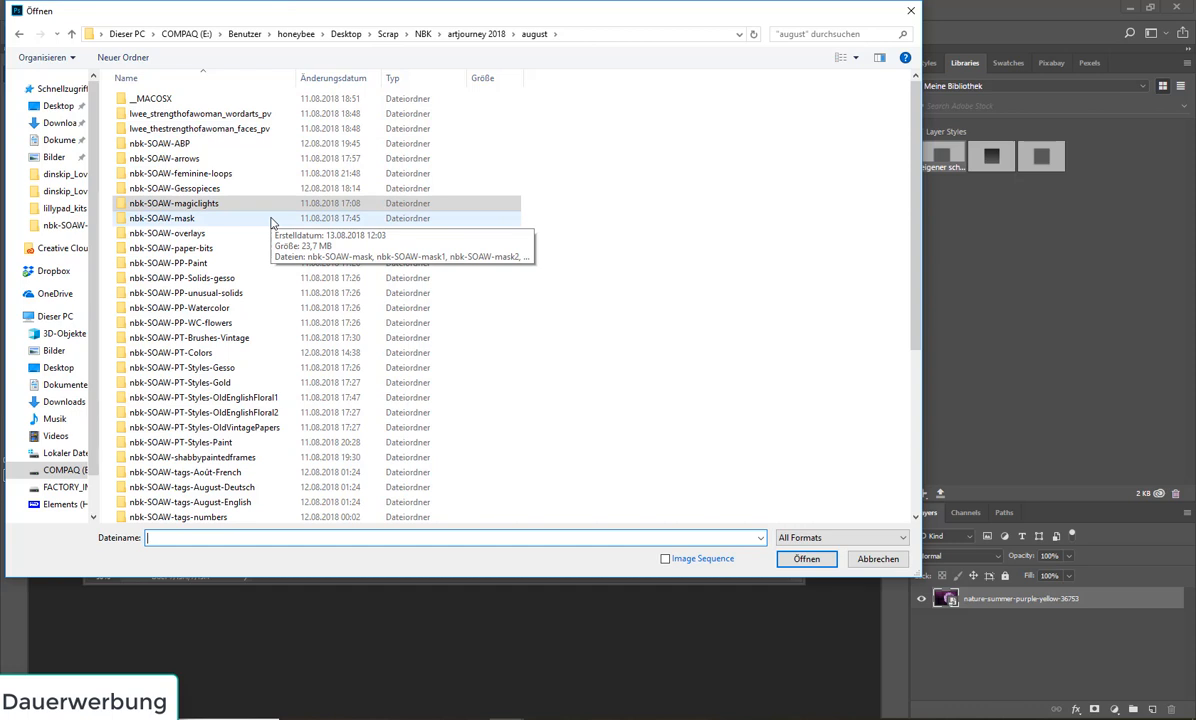
double_click(206, 277)
click(528, 34)
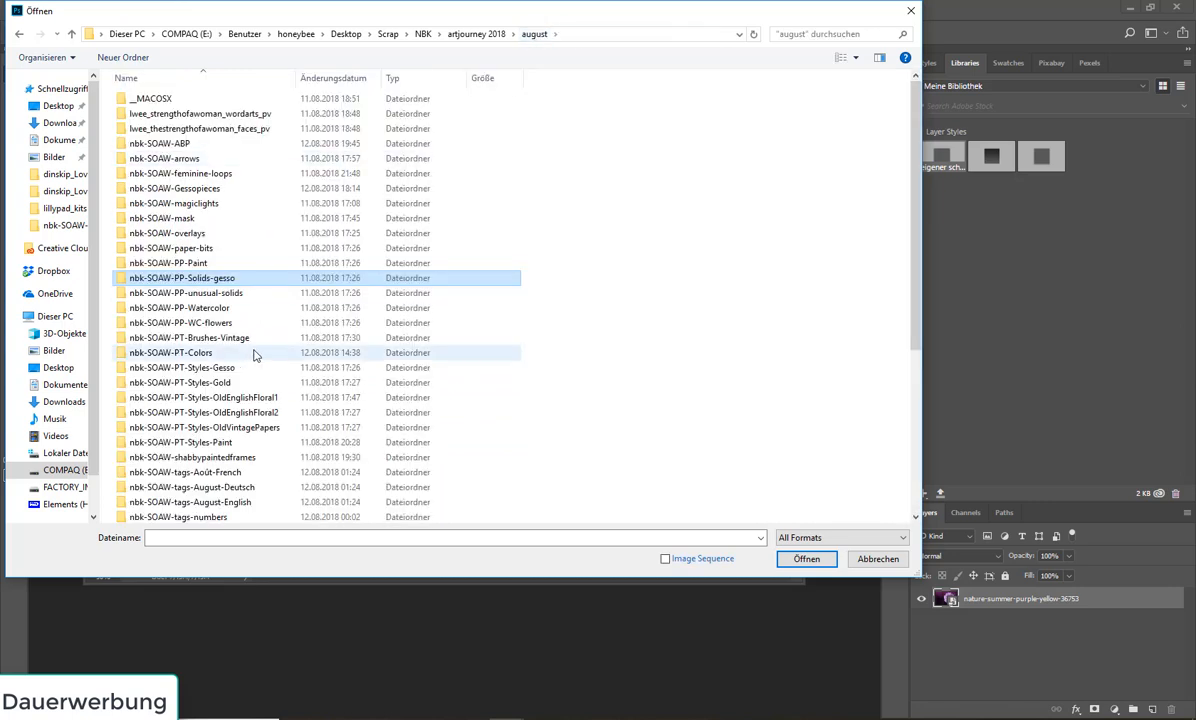
double_click(228, 292)
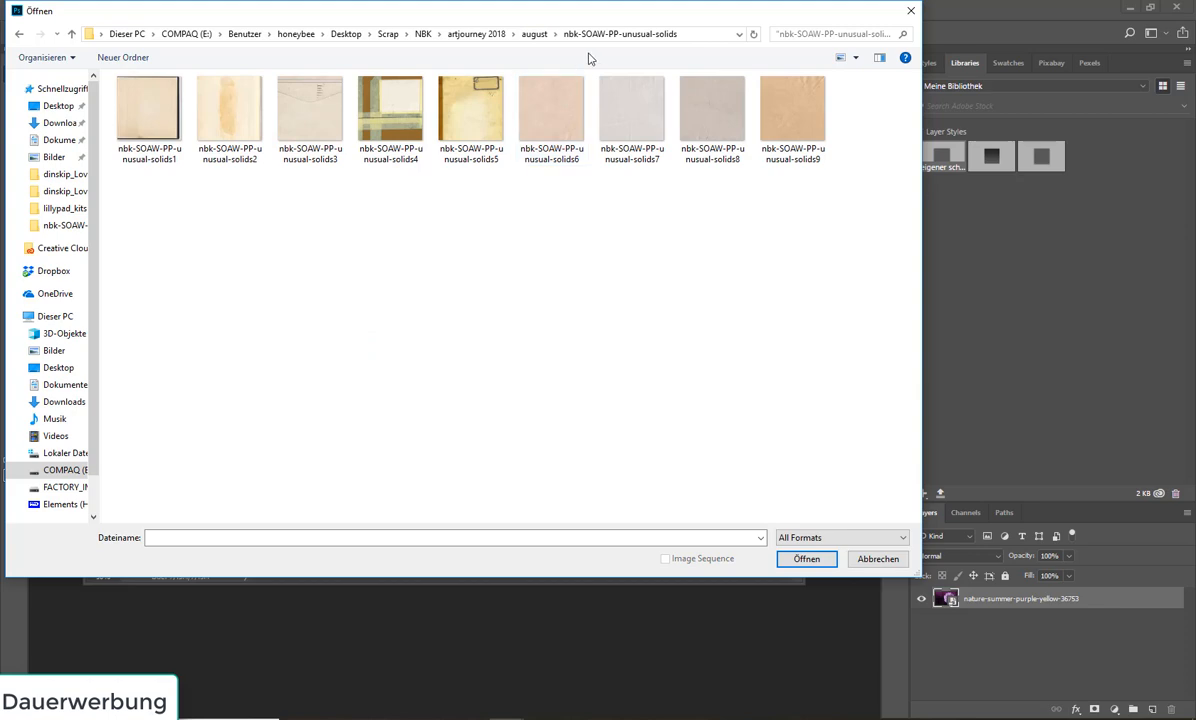
double_click(680, 108)
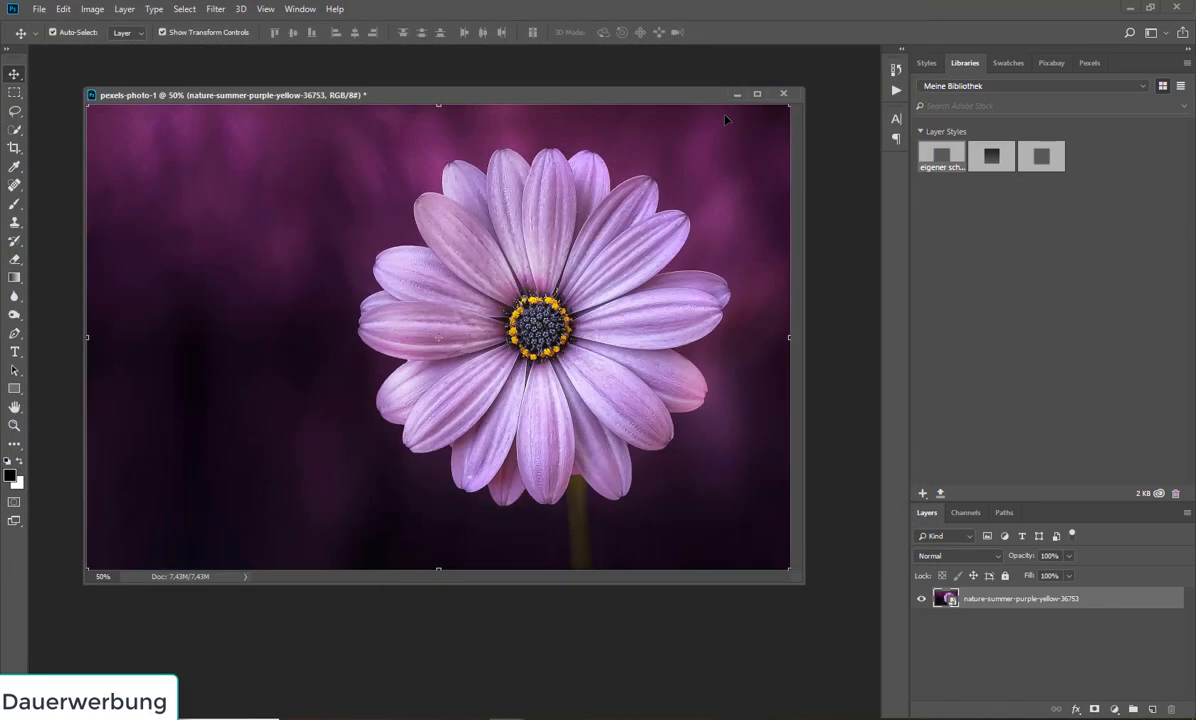
drag(349, 64, 547, 57)
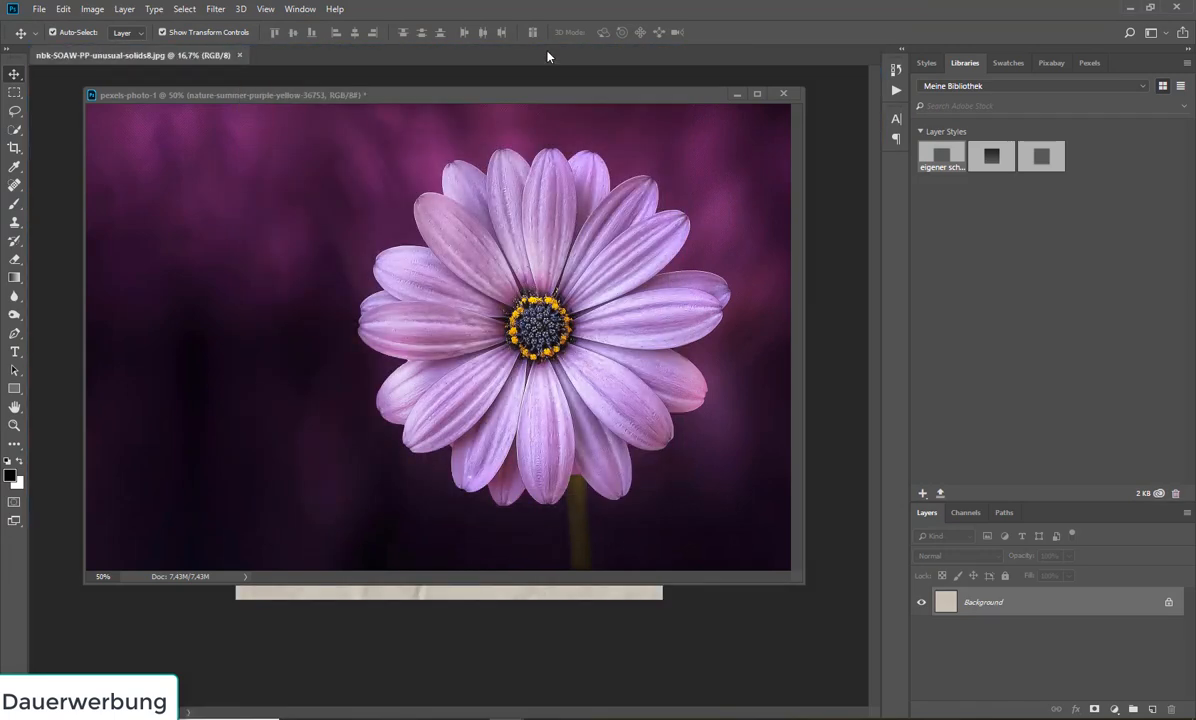
key(ctrl+0)
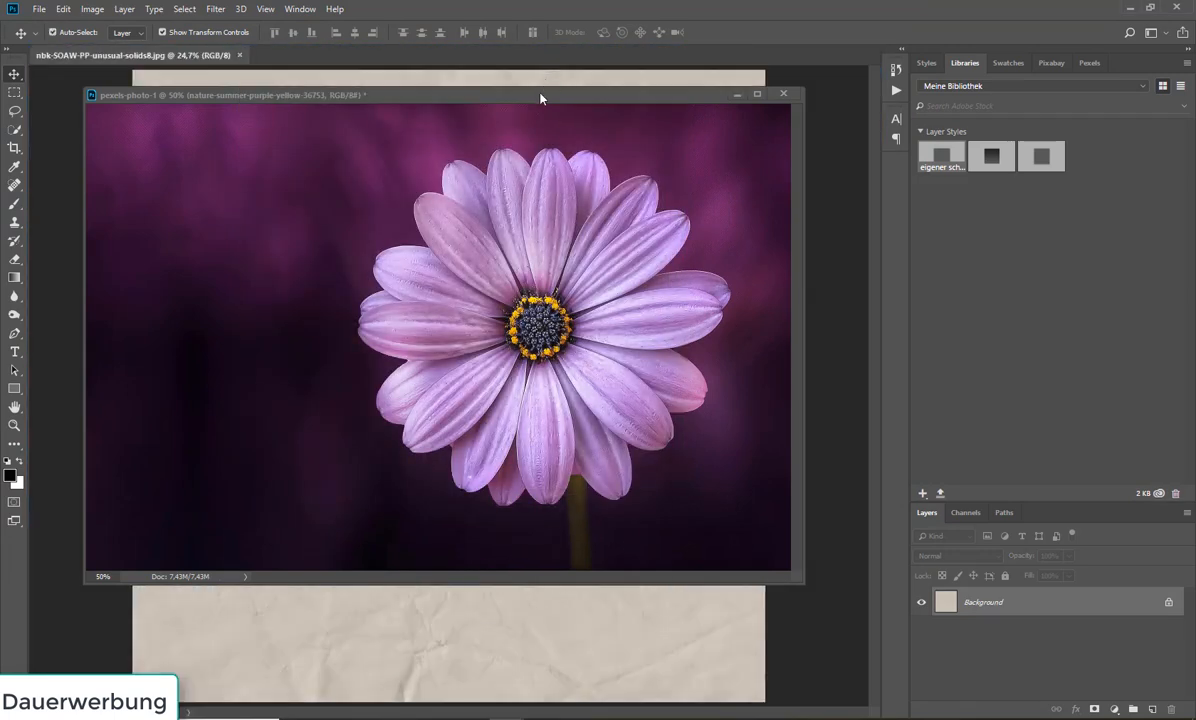
Step: Copy the flower photo layer into the crumpled paper document and minimize the photo's own window
drag(540, 98, 537, 258)
drag(504, 440, 502, 185)
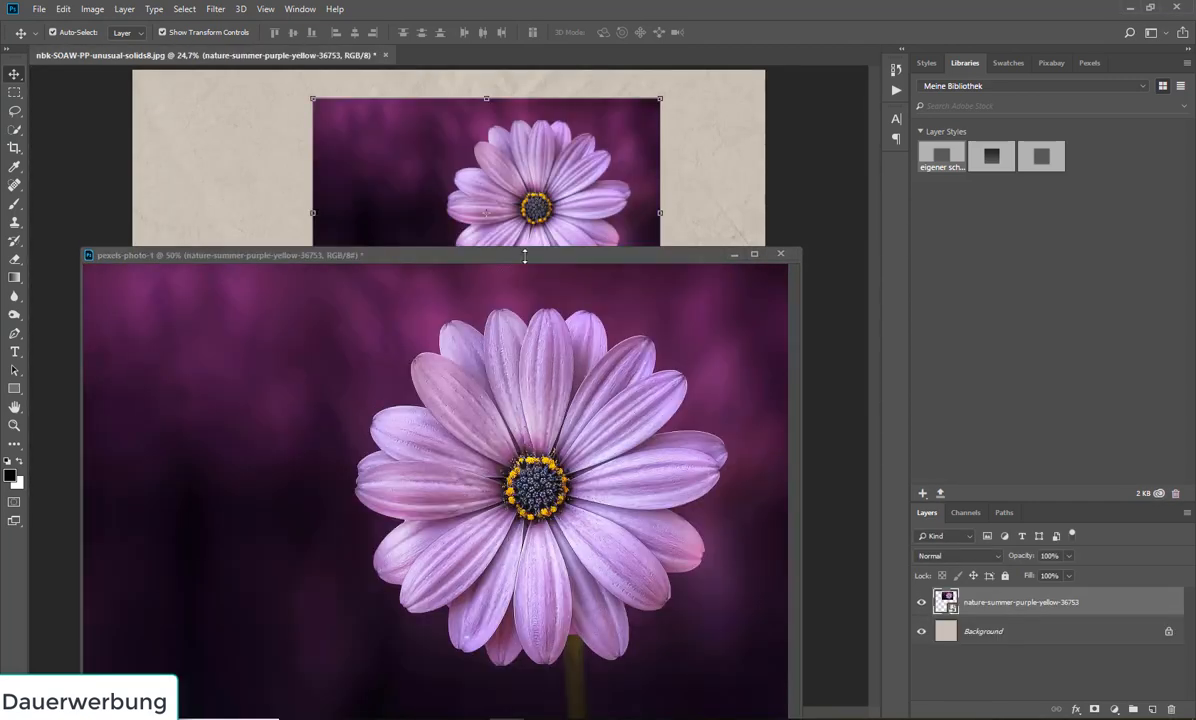
click(734, 254)
Step: Enlarge the flower photo to about 5490 x 3635 px so it covers the paper, and shift it sideways to show the whole blossom
drag(581, 204, 448, 213)
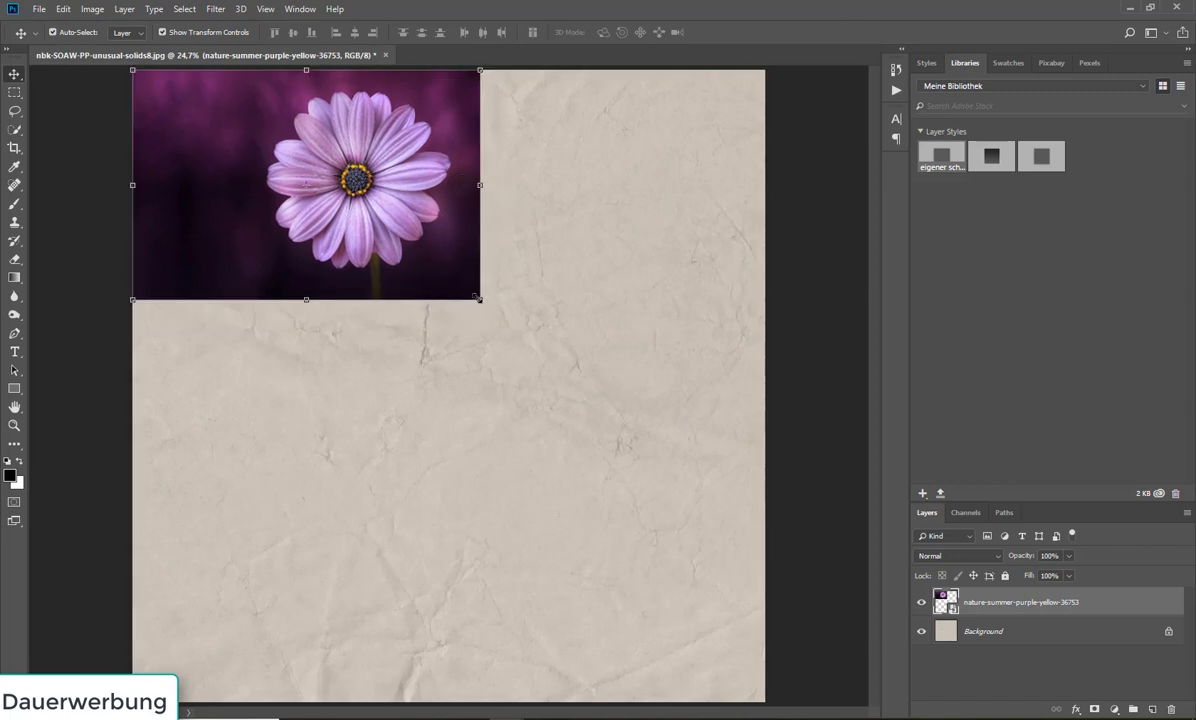
drag(479, 298, 1096, 706)
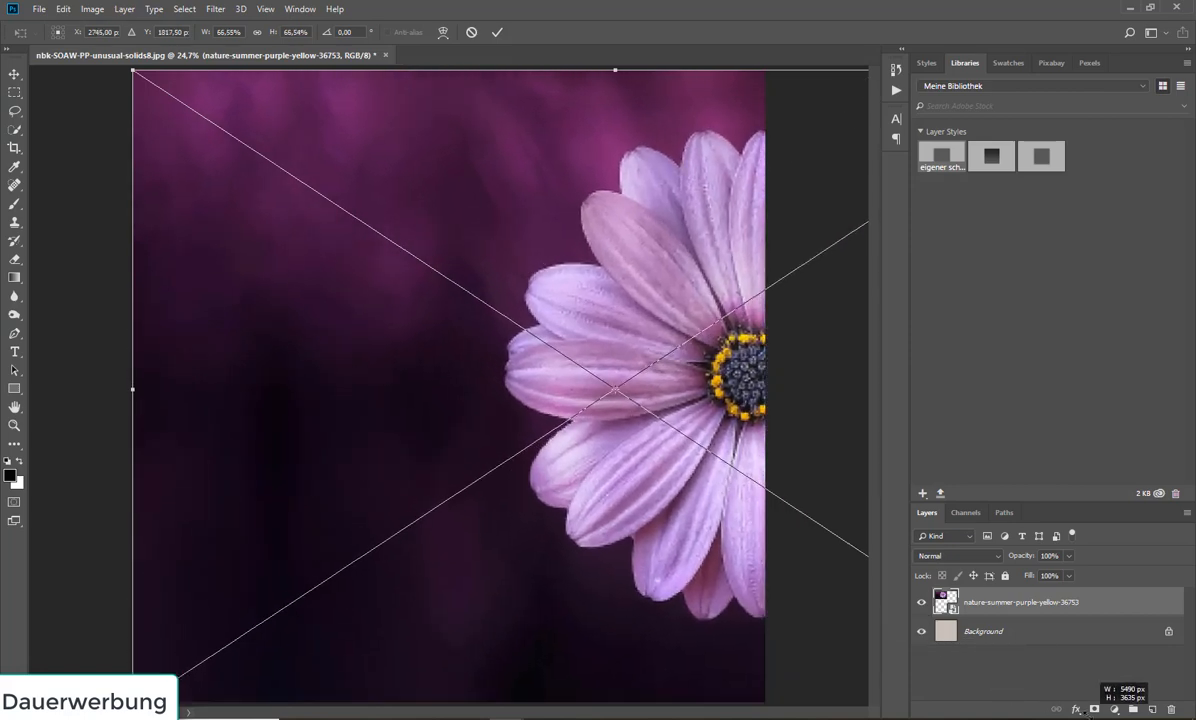
drag(690, 418, 475, 409)
click(497, 33)
drag(493, 341, 550, 344)
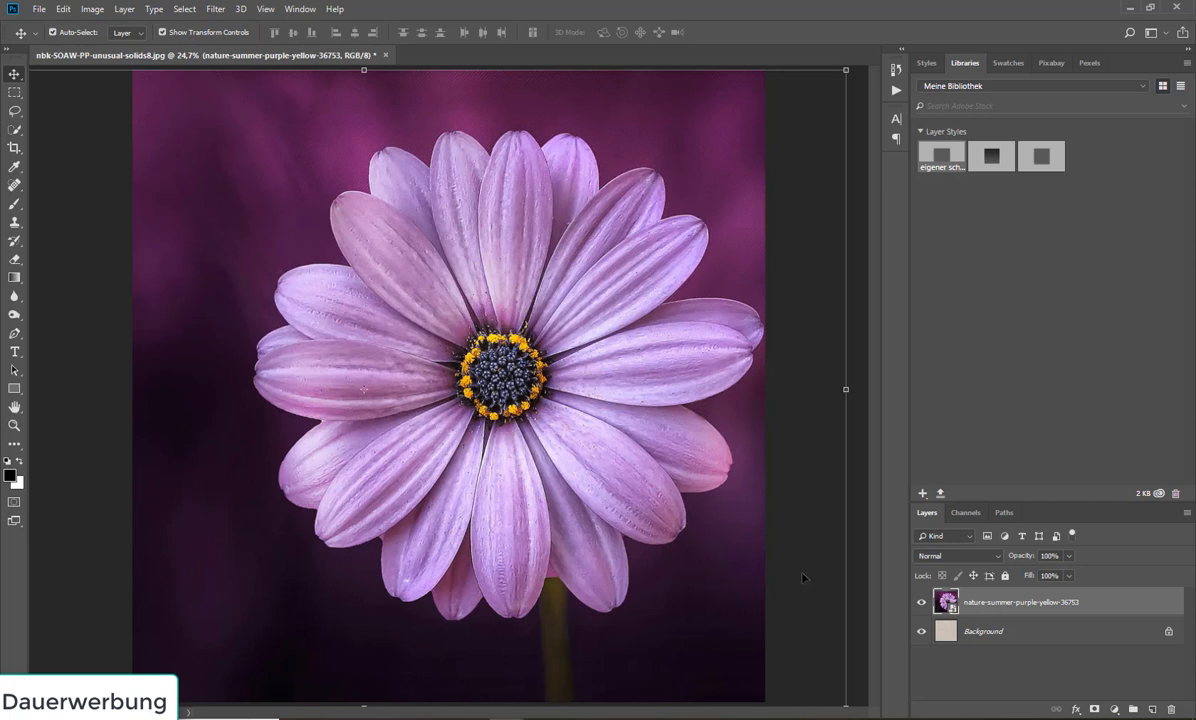
Step: In the flower layer's blending options, lower the Blend If highlight limit of the Underlying Layer to 203
double_click(1108, 605)
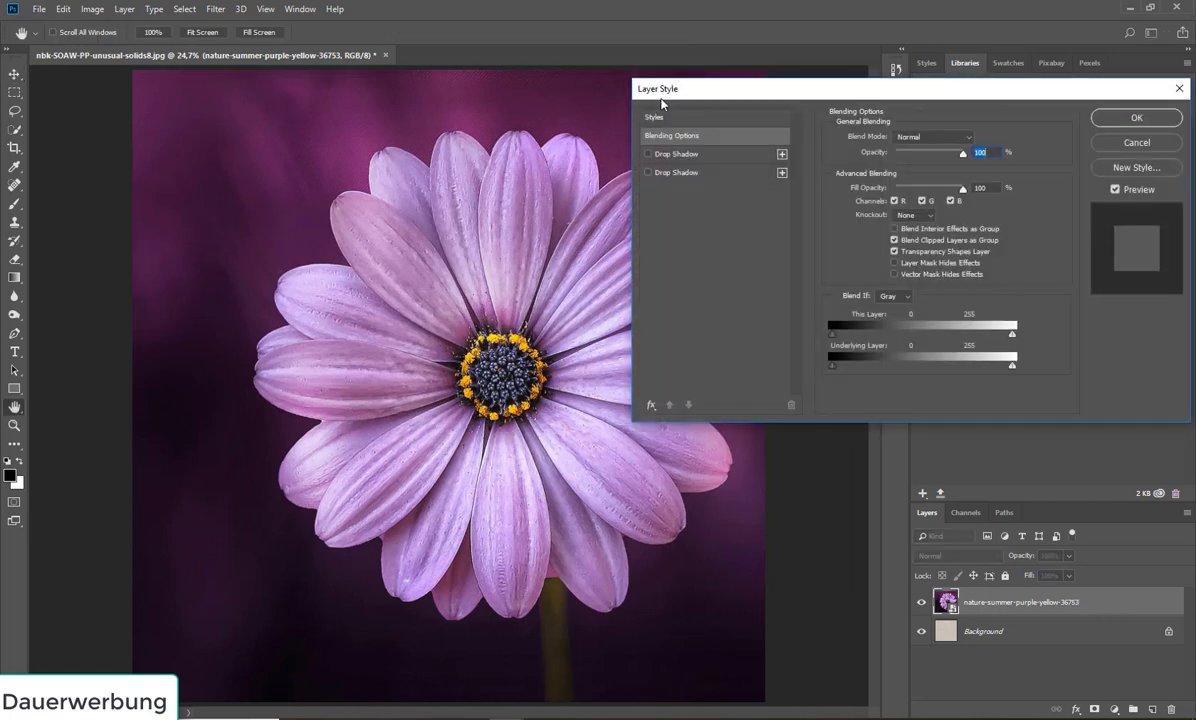
drag(661, 98, 503, 96)
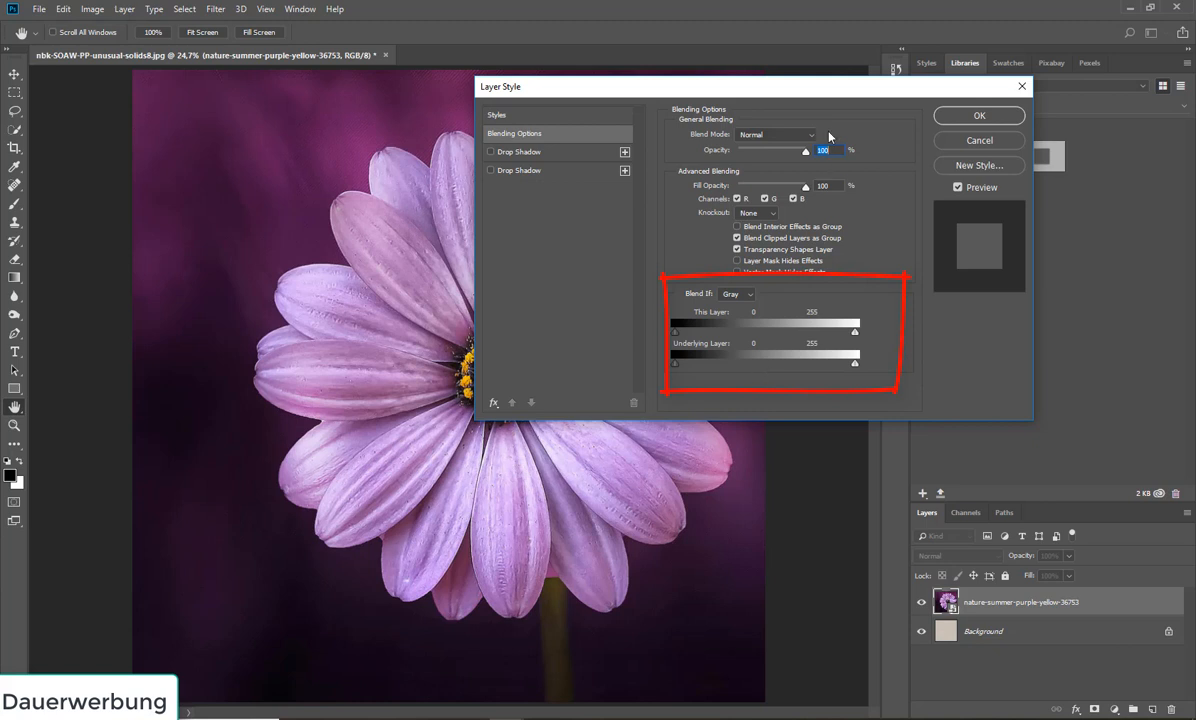
drag(825, 97, 941, 42)
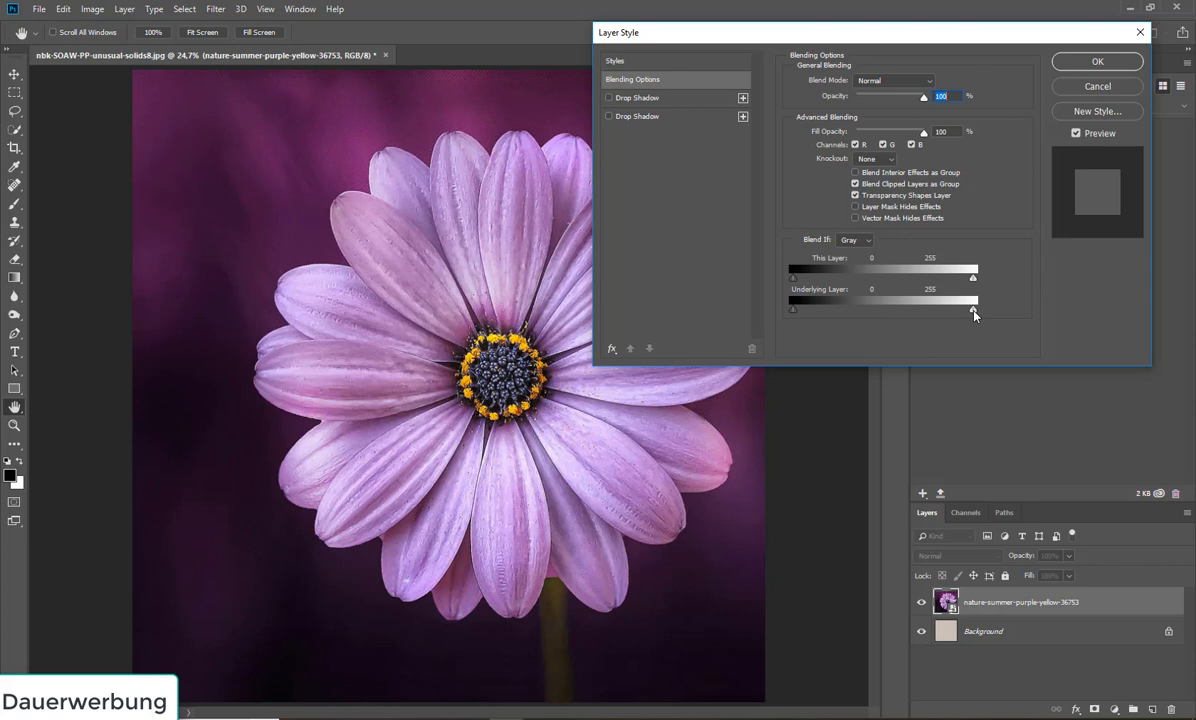
drag(974, 314, 969, 314)
drag(962, 314, 941, 314)
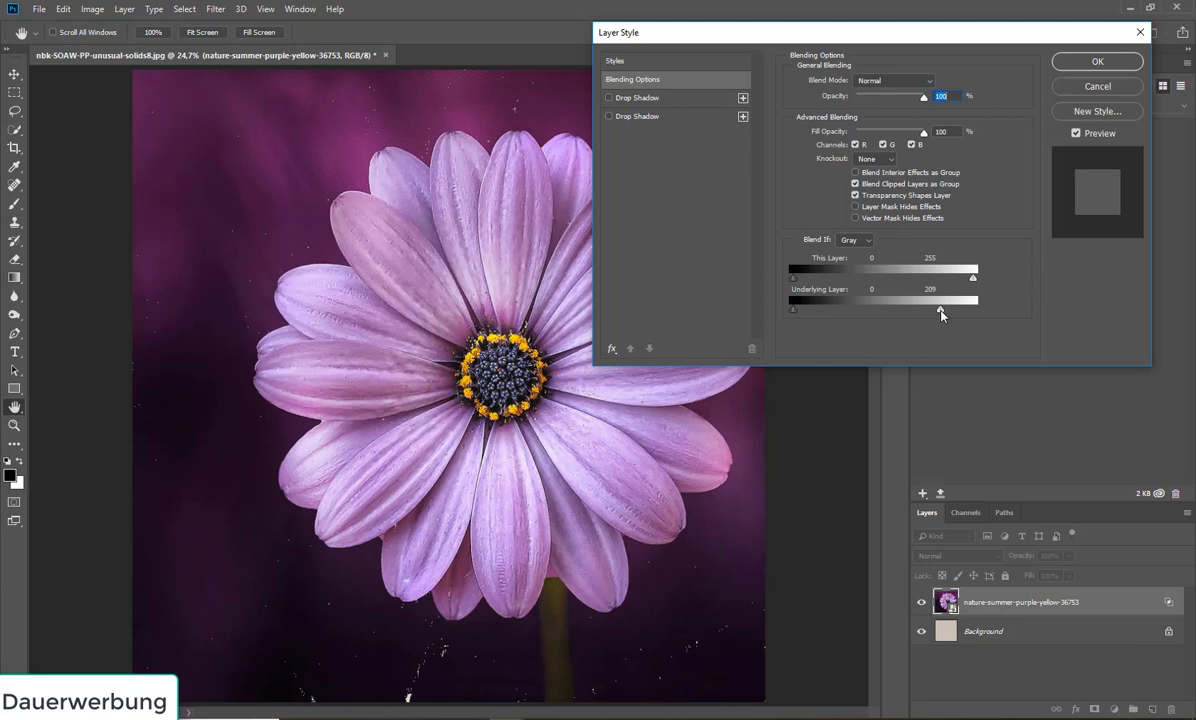
drag(941, 314, 939, 316)
mouse_move(939, 316)
mouse_down()
mouse_move(876, 316)
mouse_move(961, 309)
mouse_move(953, 315)
mouse_up()
drag(943, 316, 940, 316)
drag(939, 313, 935, 314)
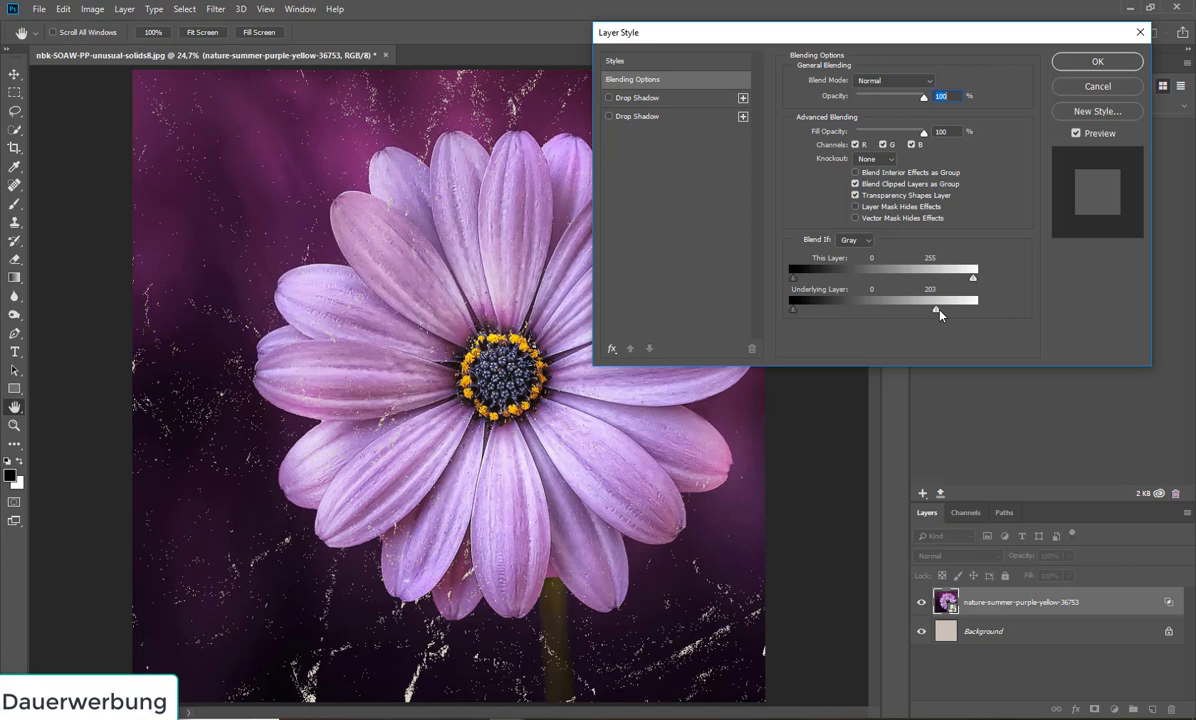
Step: Split the Underlying Layer highlight limit into 199 / 218 for a softer transition to the paper texture
key(alt)
drag(937, 313, 938, 314)
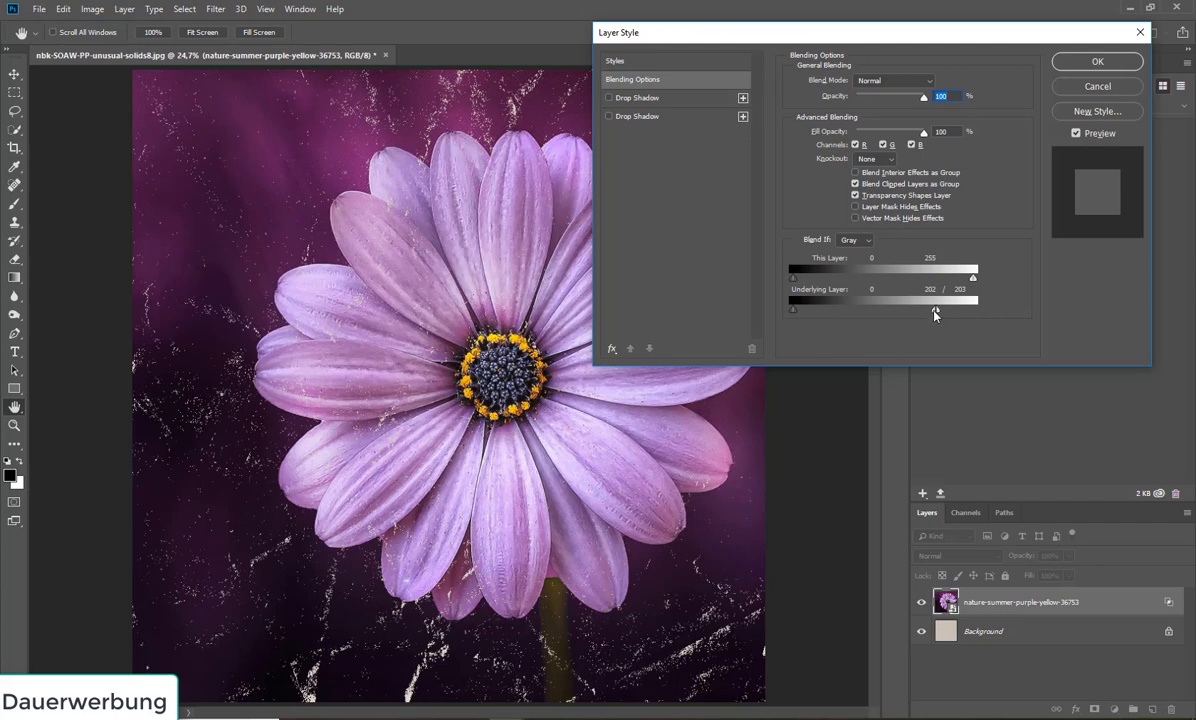
drag(935, 314, 940, 315)
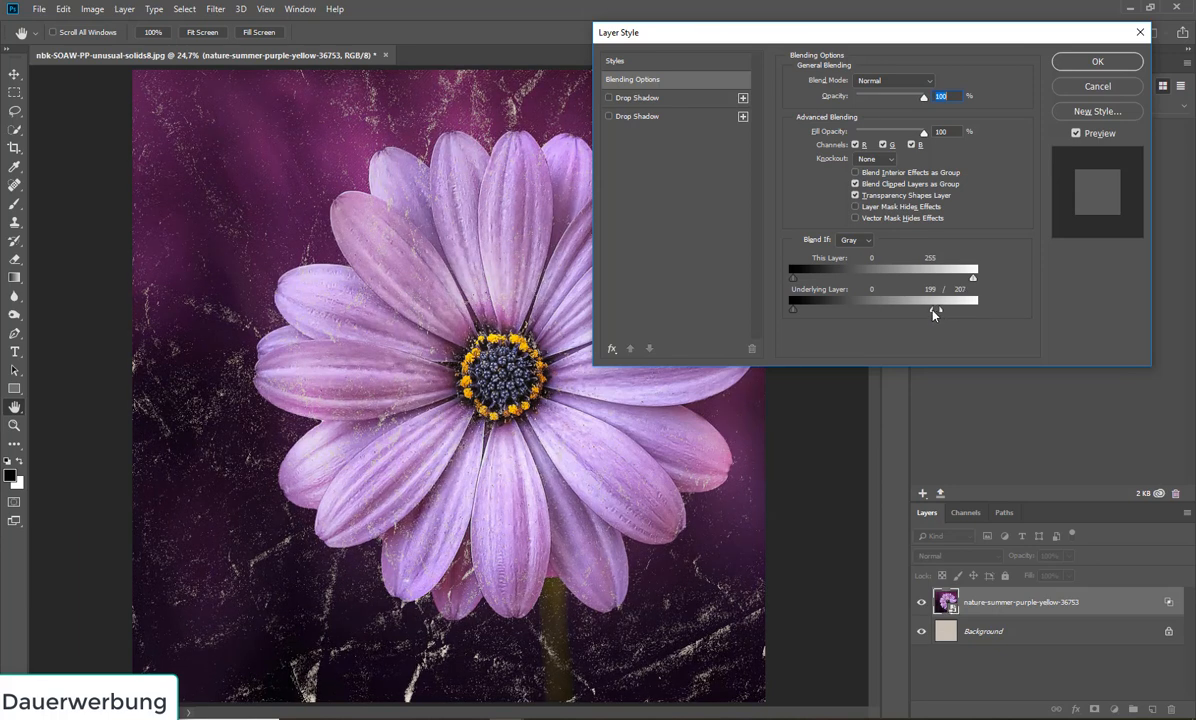
mouse_move(933, 312)
mouse_down()
mouse_move(945, 315)
mouse_move(933, 313)
mouse_up()
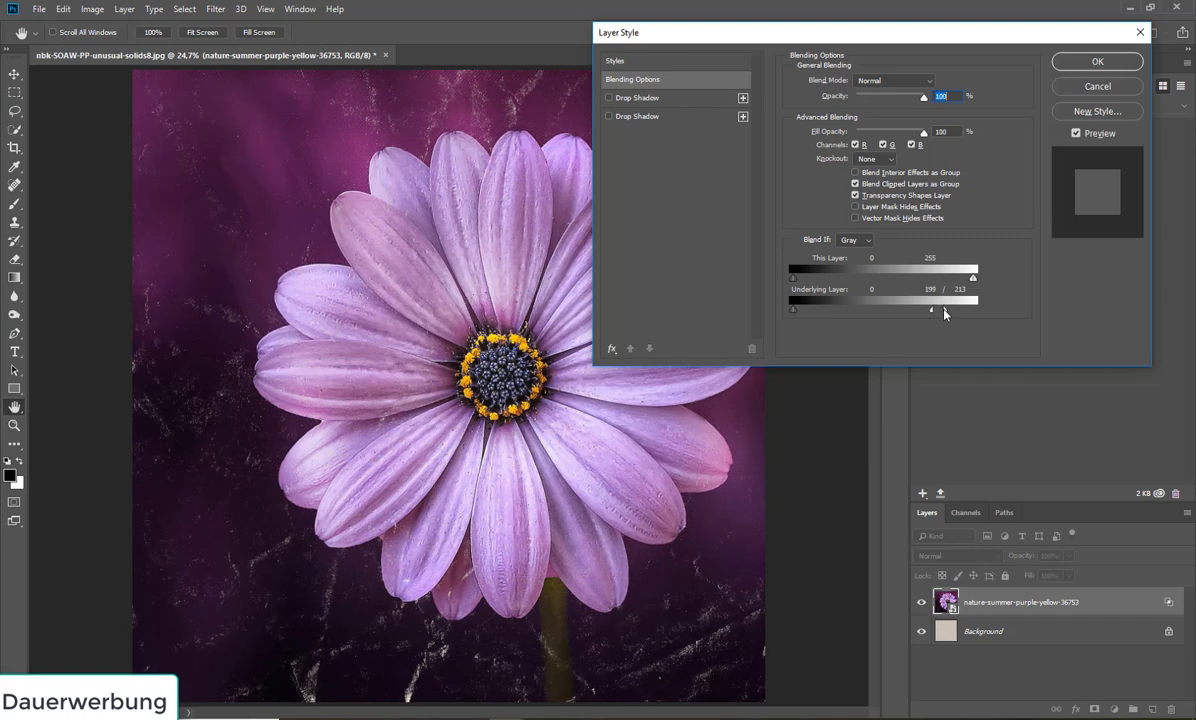
drag(932, 314, 950, 316)
Step: Try lowering the Blend If highlight limit of This Layer to 156, and return it to 255
mouse_move(793, 278)
mouse_down()
mouse_move(834, 284)
mouse_move(797, 285)
mouse_up()
drag(971, 283, 904, 283)
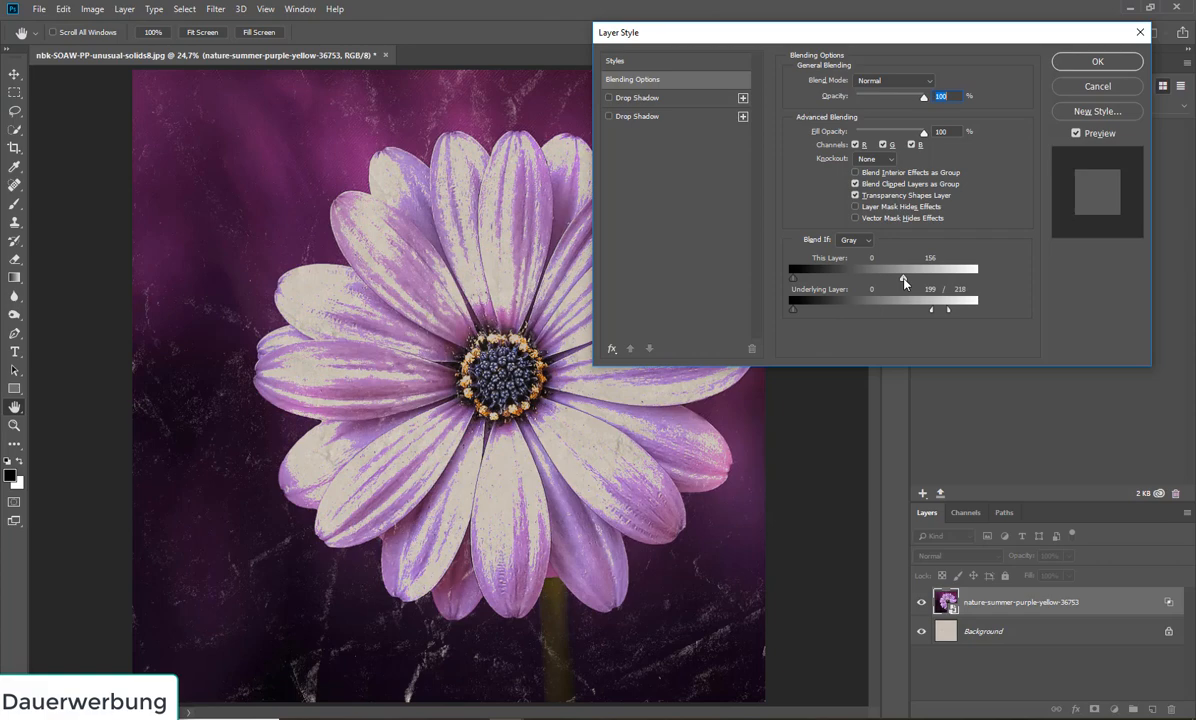
drag(904, 283, 980, 282)
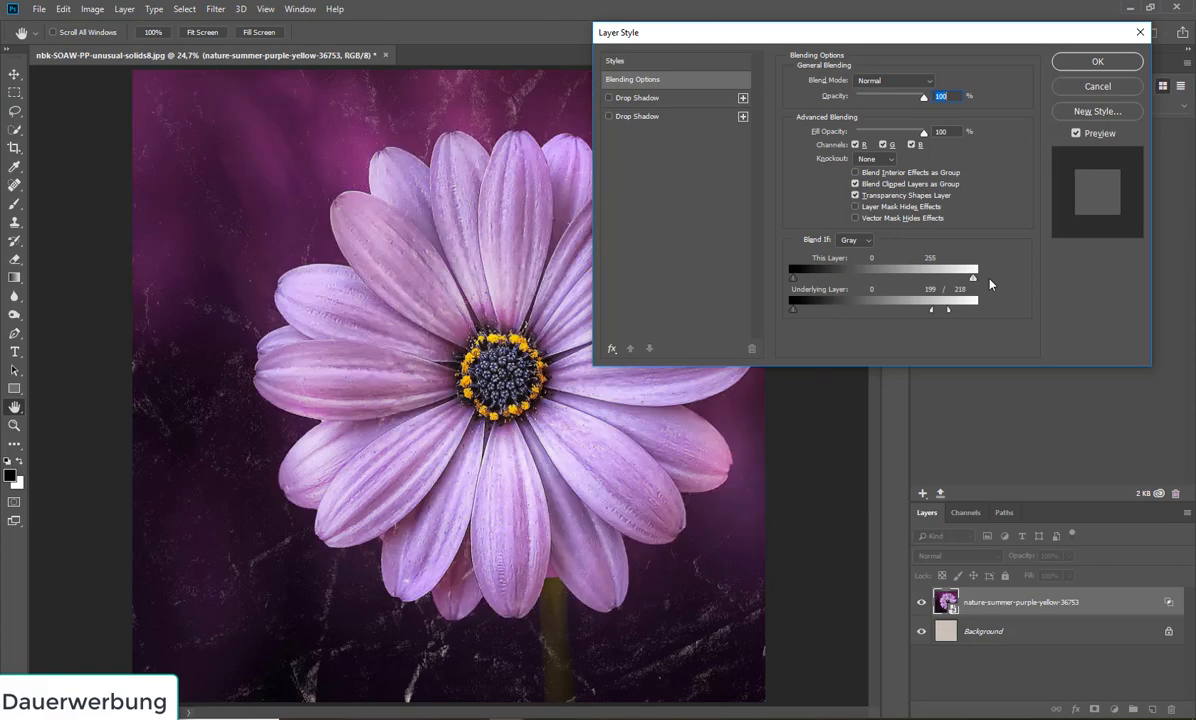
Step: Apply the flower layer's blending options, and briefly reopen them to review the Blend If settings
click(1090, 64)
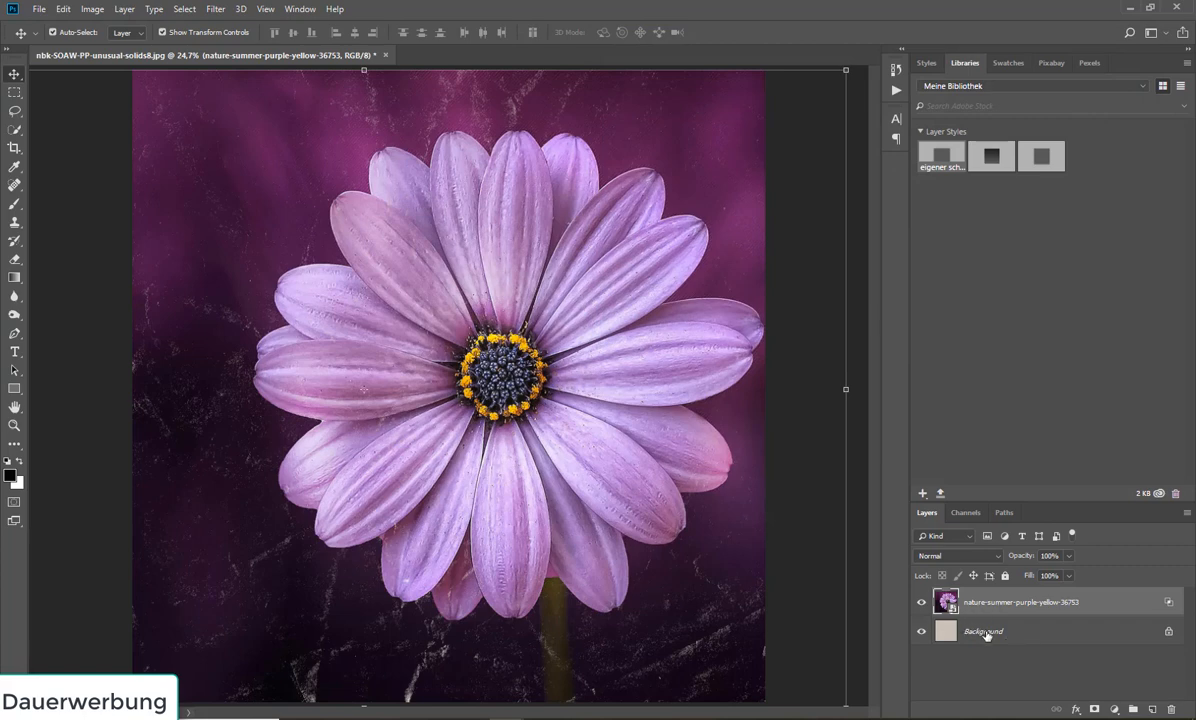
double_click(1103, 607)
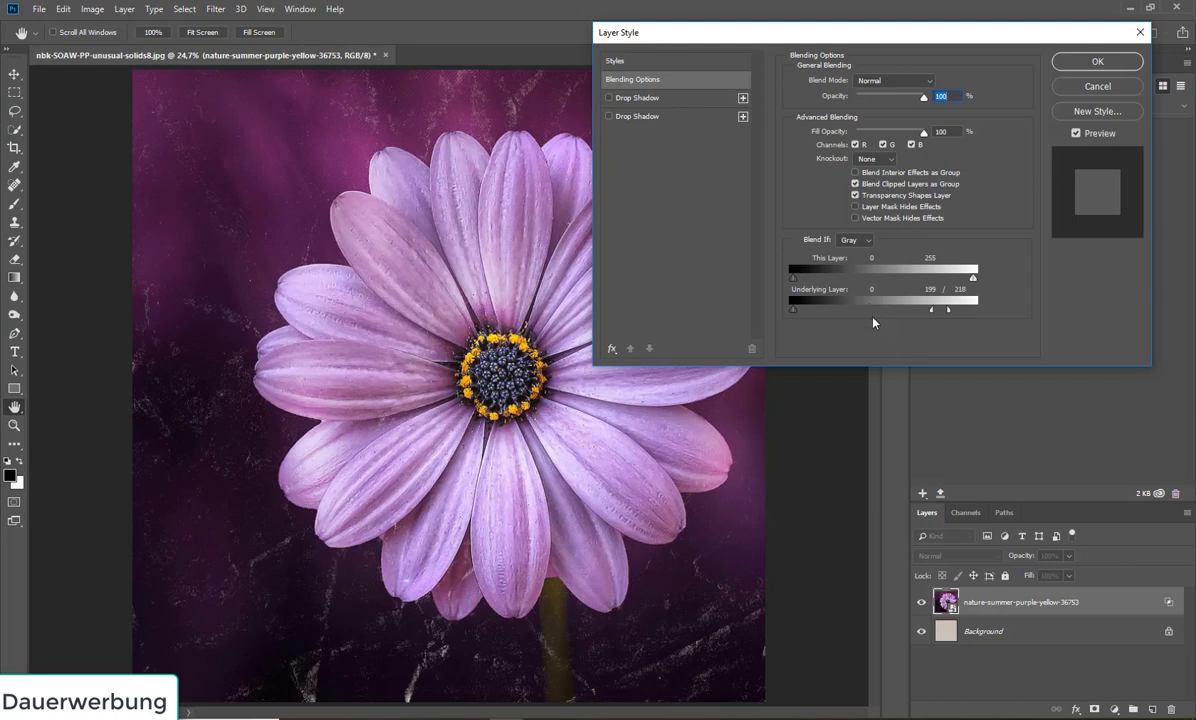
click(1139, 32)
Step: Open the paper nbk-SOAW-PP-Watercolor6.jpg from the nbk-SOAW-PP-Watercolor folder
click(39, 9)
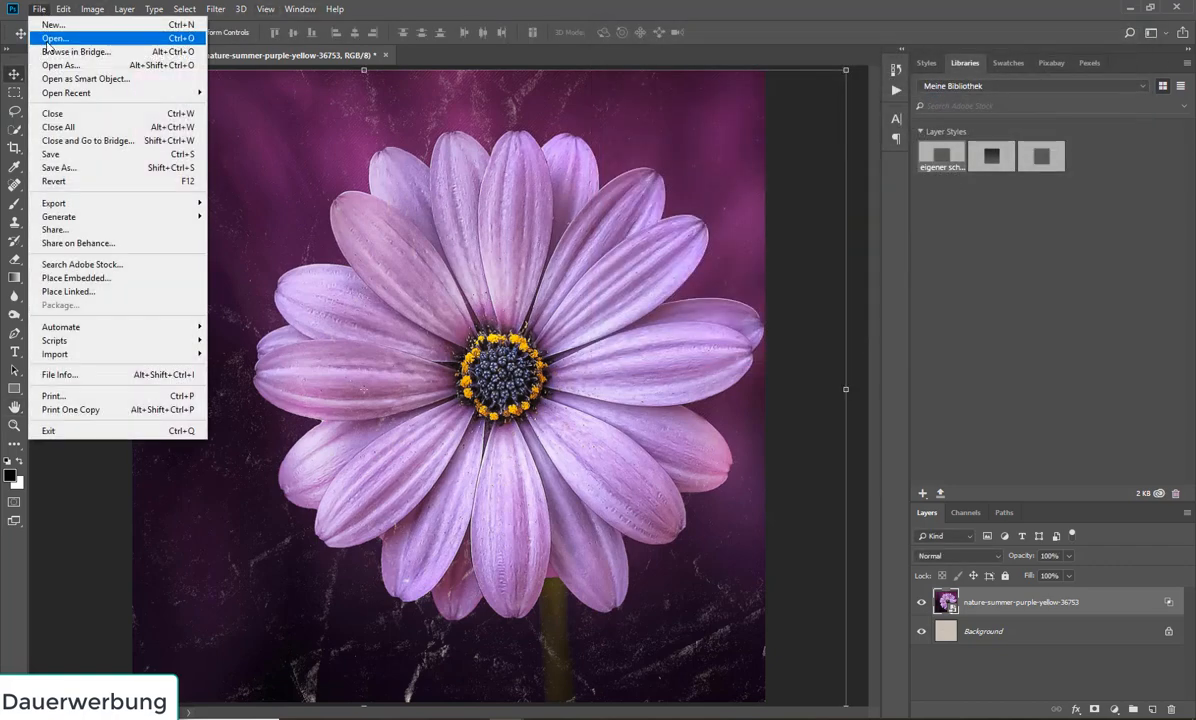
key(Escape)
key(ctrl+o)
click(522, 34)
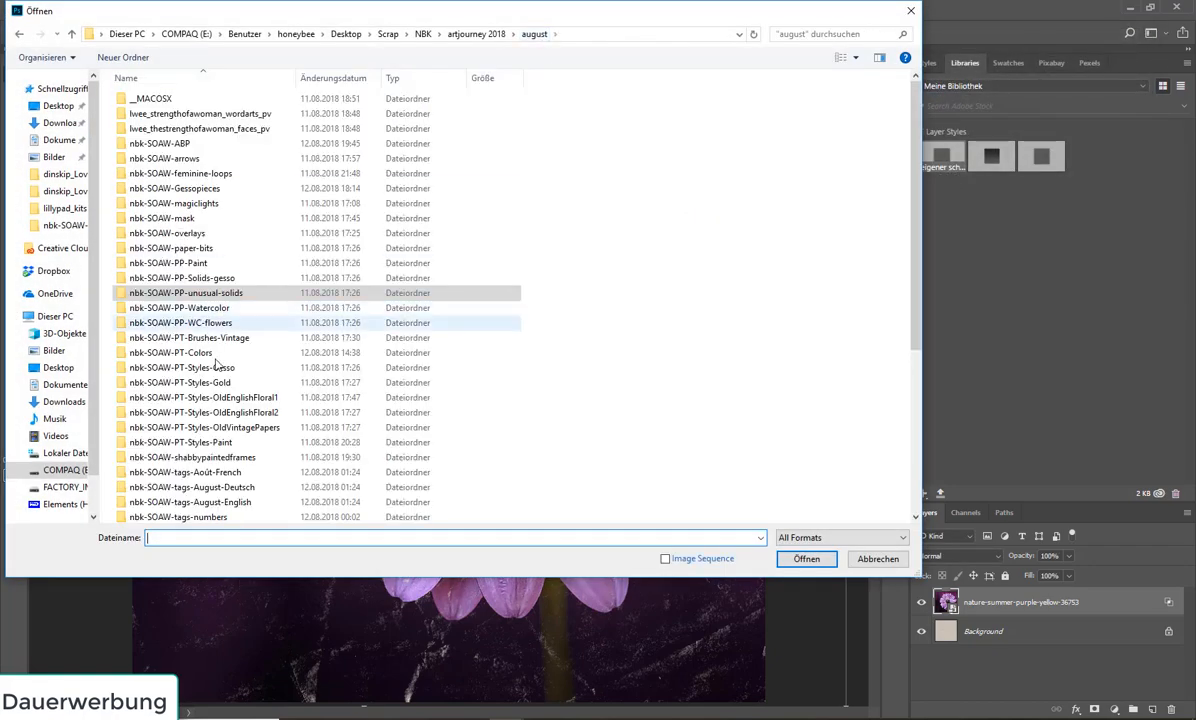
double_click(221, 310)
double_click(500, 133)
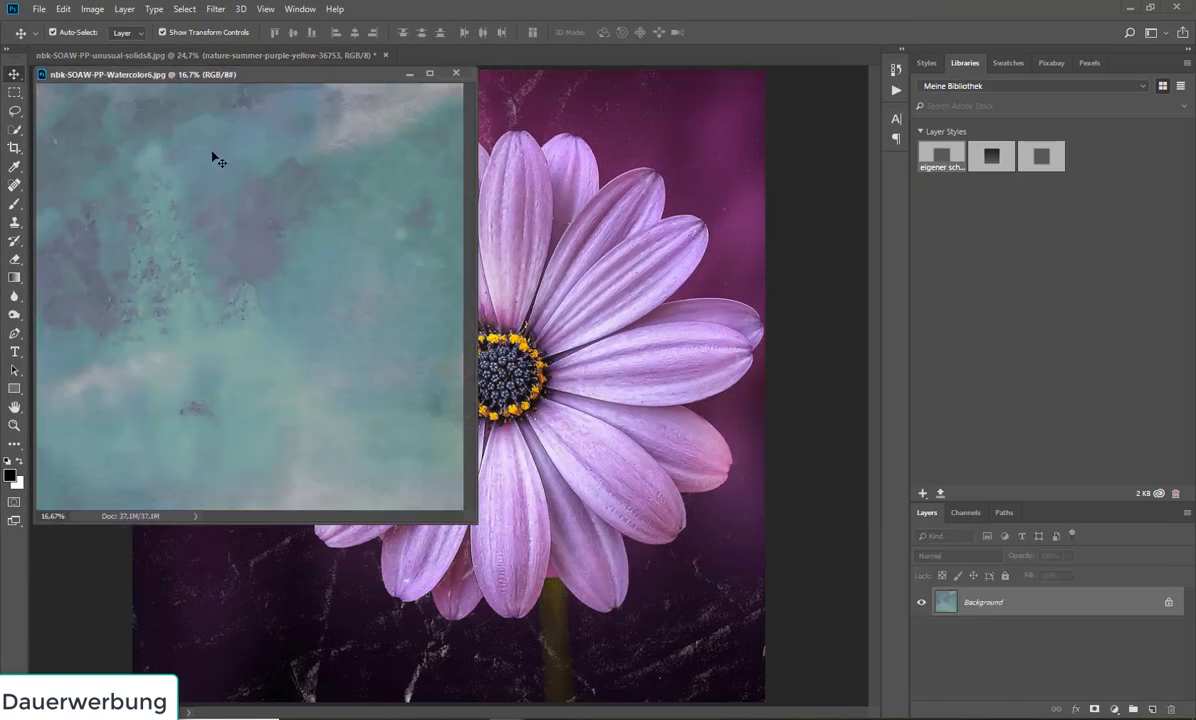
Step: Copy the watercolor paper into the flower document, align it to the canvas, and place it beneath the flower layer with Background hidden
drag(208, 160, 563, 165)
click(456, 73)
drag(642, 211, 492, 229)
drag(950, 601, 969, 644)
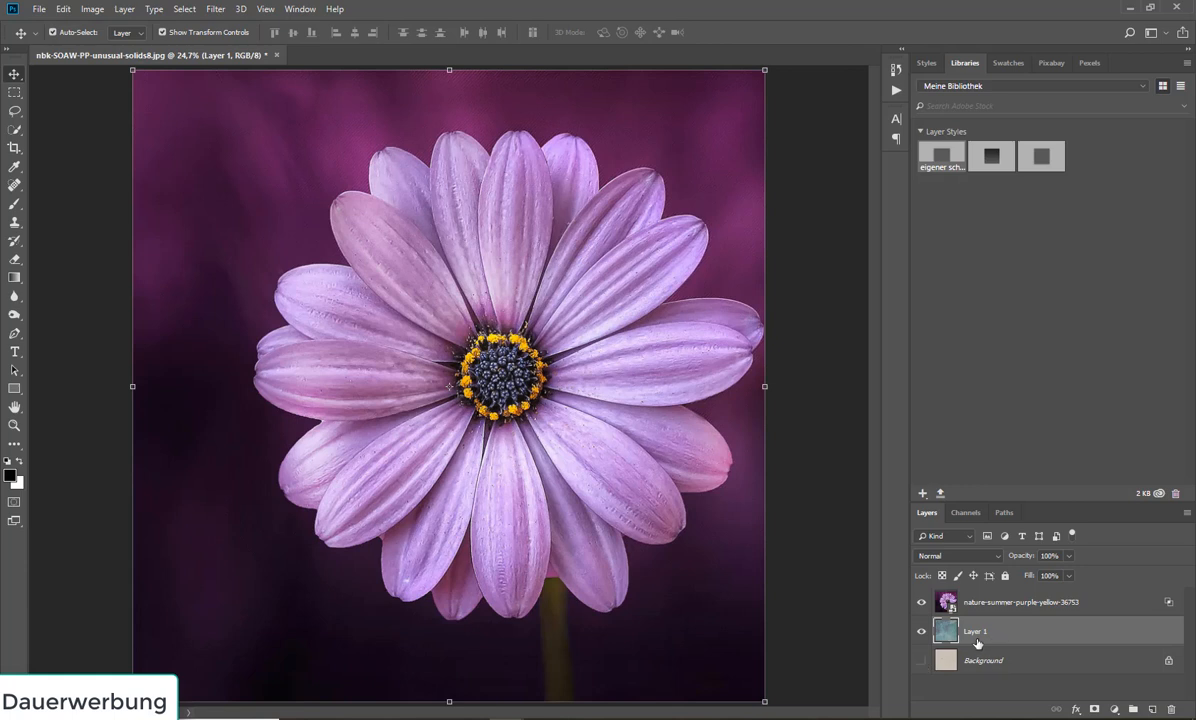
Step: In the flower layer's blending options, try an Underlying Layer highlight split of 112 / 218, and reset the highlight limit to 255
click(1111, 604)
double_click(1111, 604)
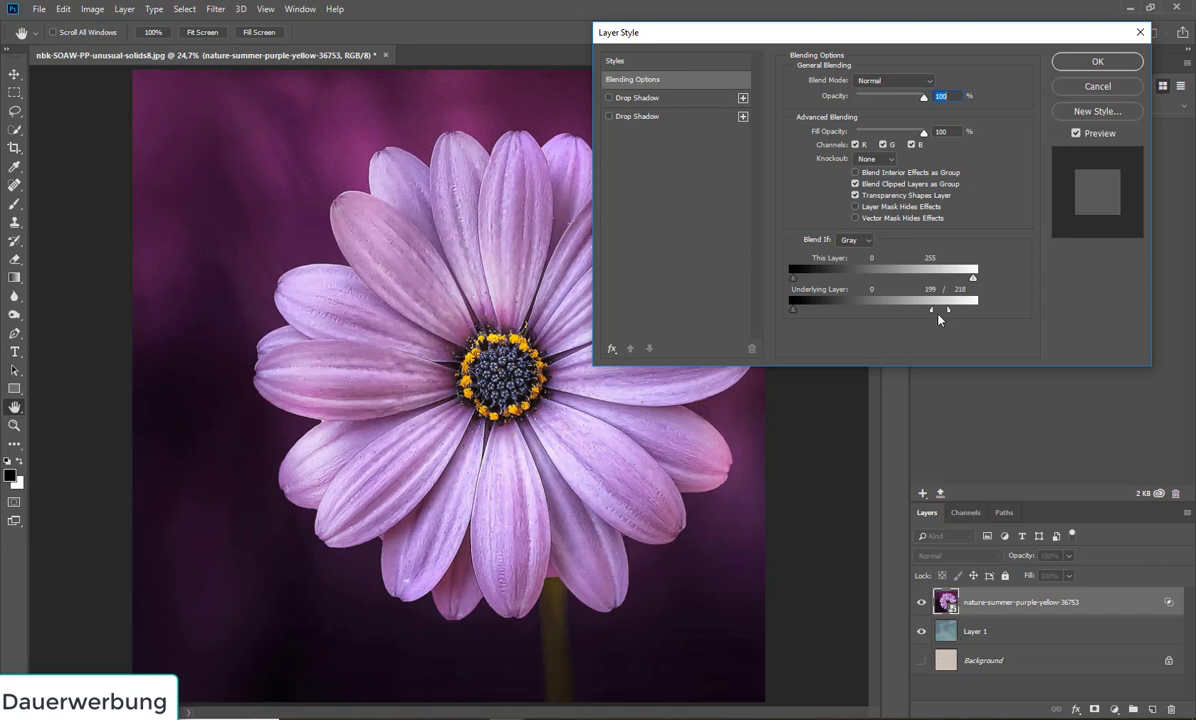
drag(938, 315, 887, 314)
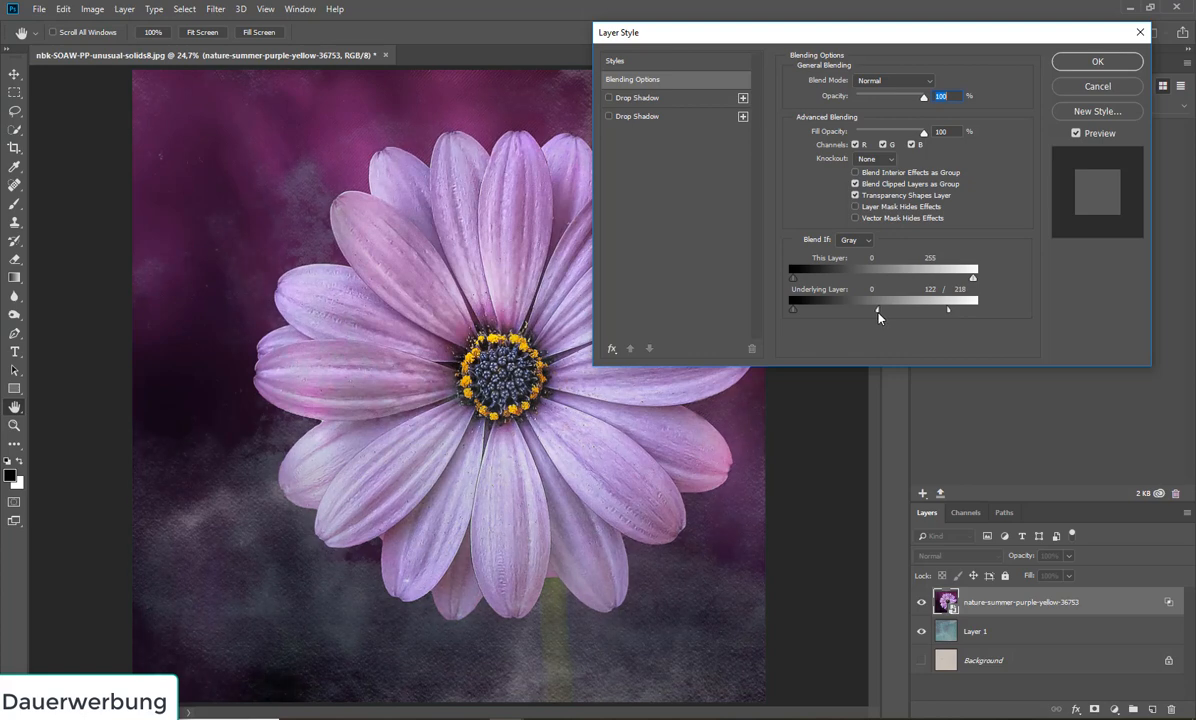
drag(876, 313, 871, 312)
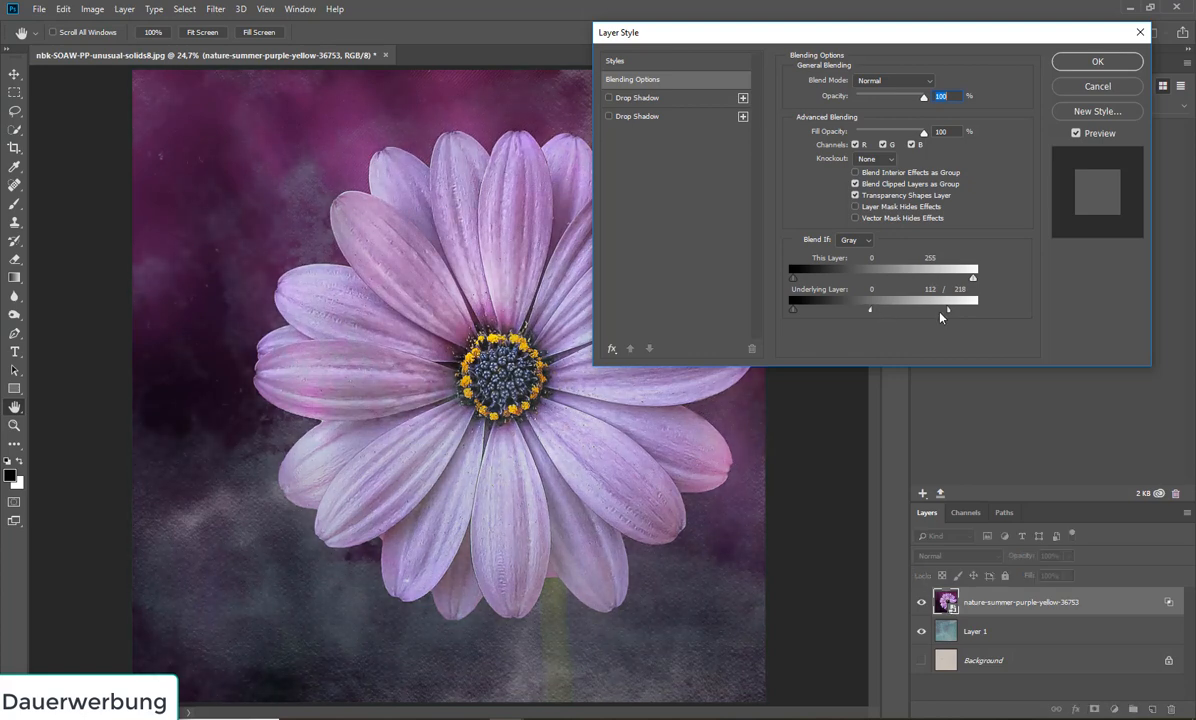
drag(947, 311, 1012, 315)
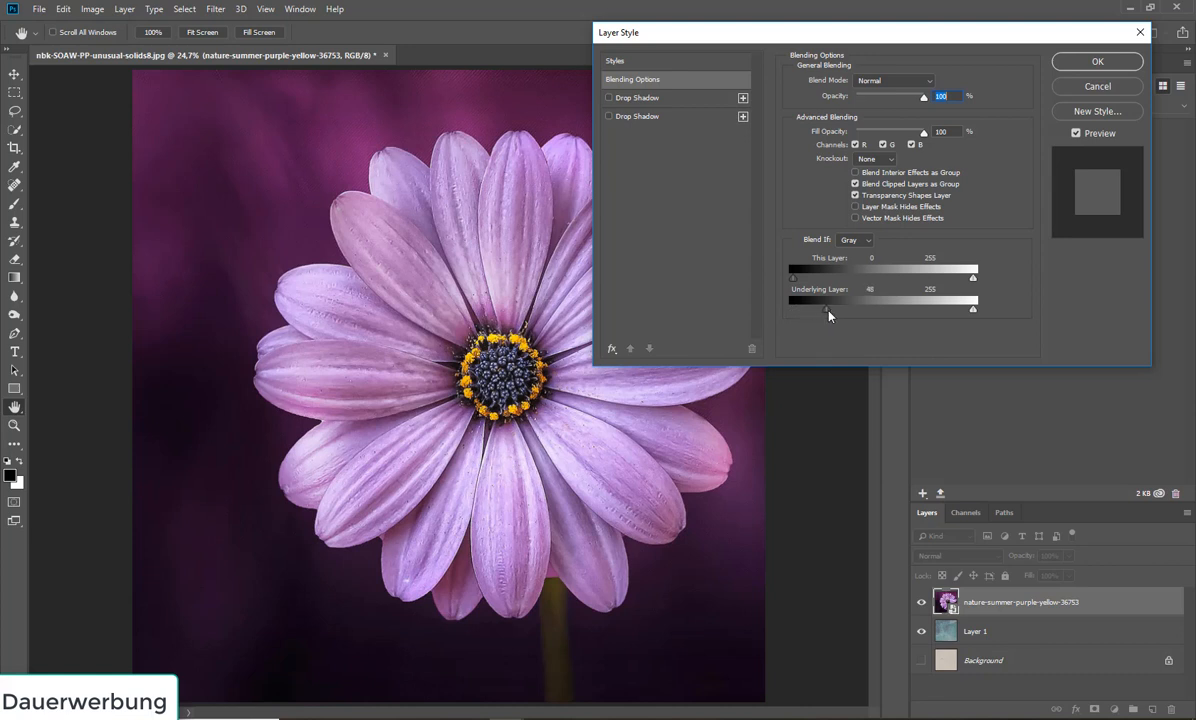
Step: Raise the Underlying Layer shadow limit, split it into 102 / 145, and apply the flower layer's blending options
drag(828, 315, 876, 314)
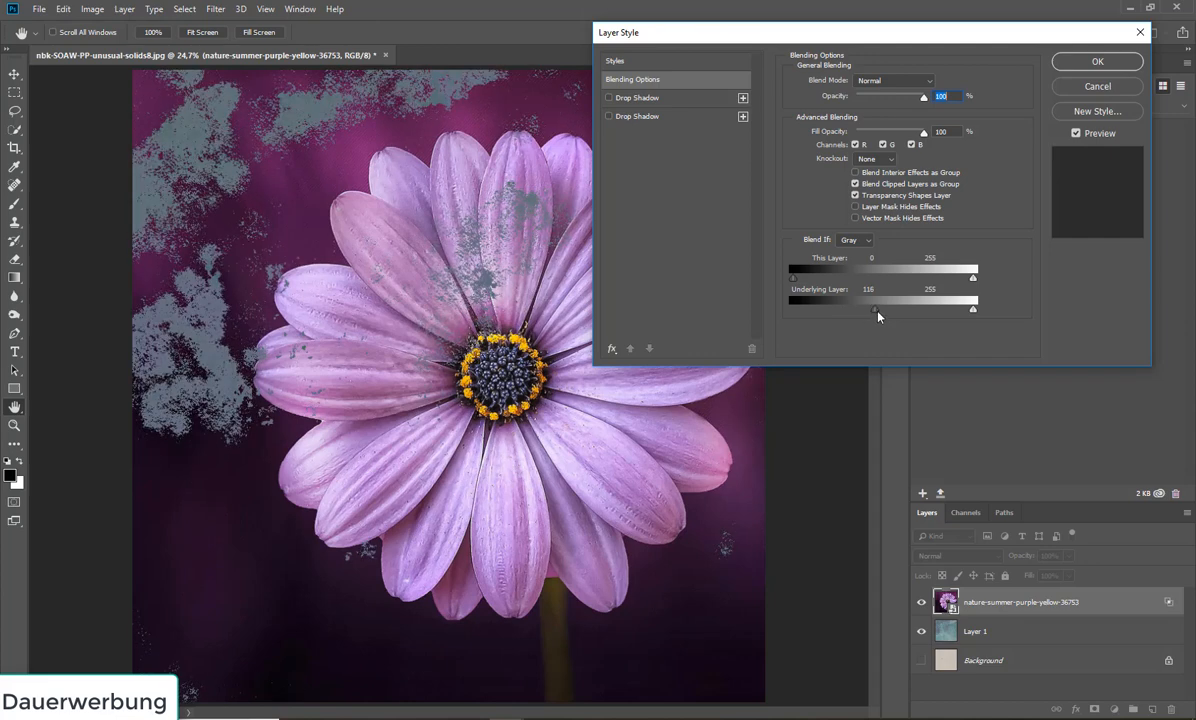
key(alt)
mouse_move(878, 317)
mouse_down()
mouse_move(864, 317)
mouse_move(893, 315)
mouse_up()
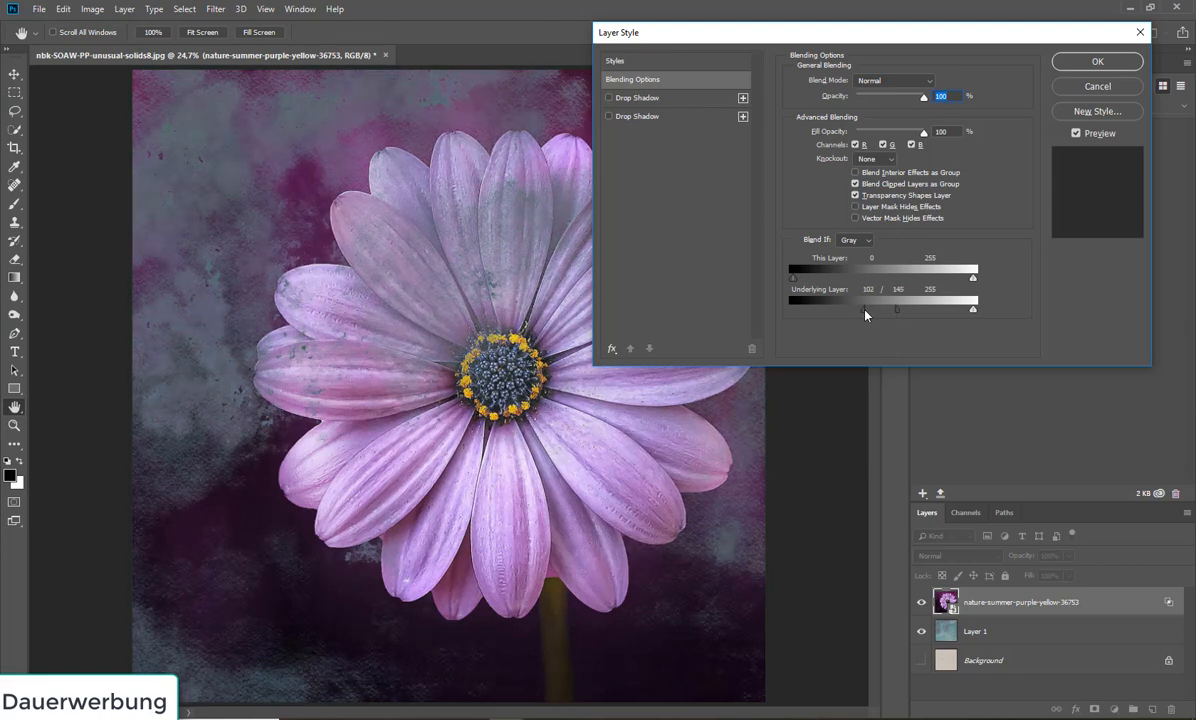
click(1097, 61)
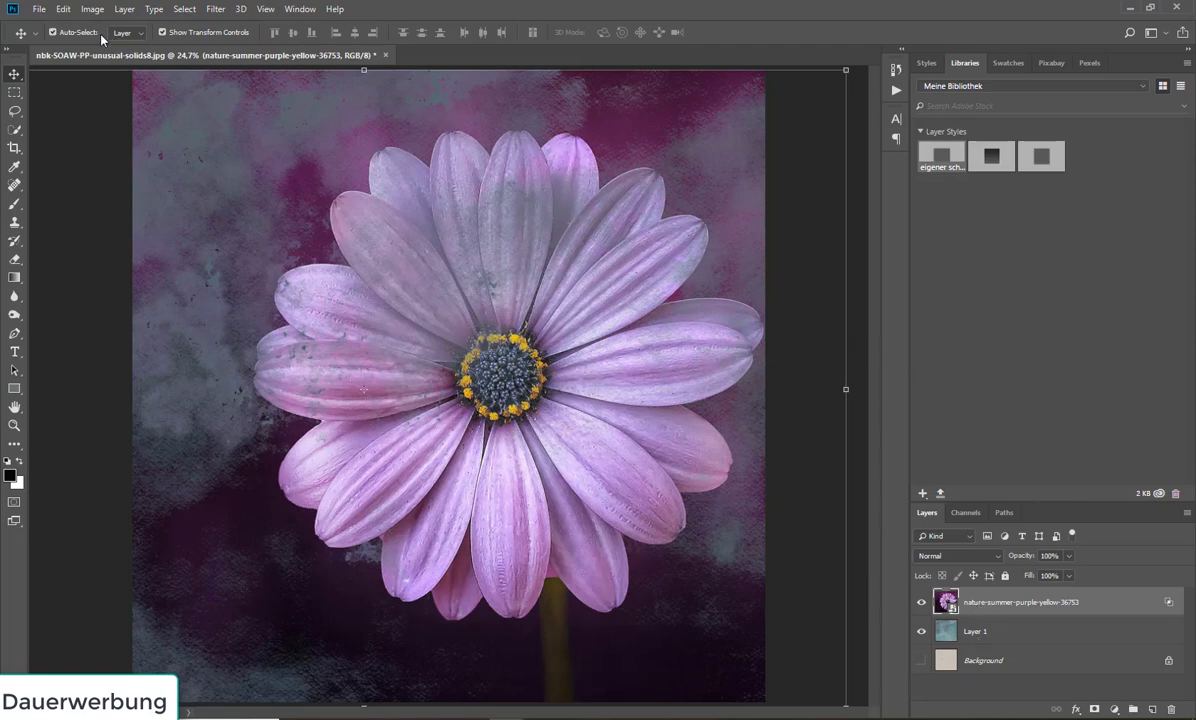
Step: Open nbk-SOAW-ABP-ArtsyBits-#17 from the nbk-SOAW-ABP folder and copy its white paint texture onto the upper part of the canvas's left edge
click(39, 9)
click(60, 37)
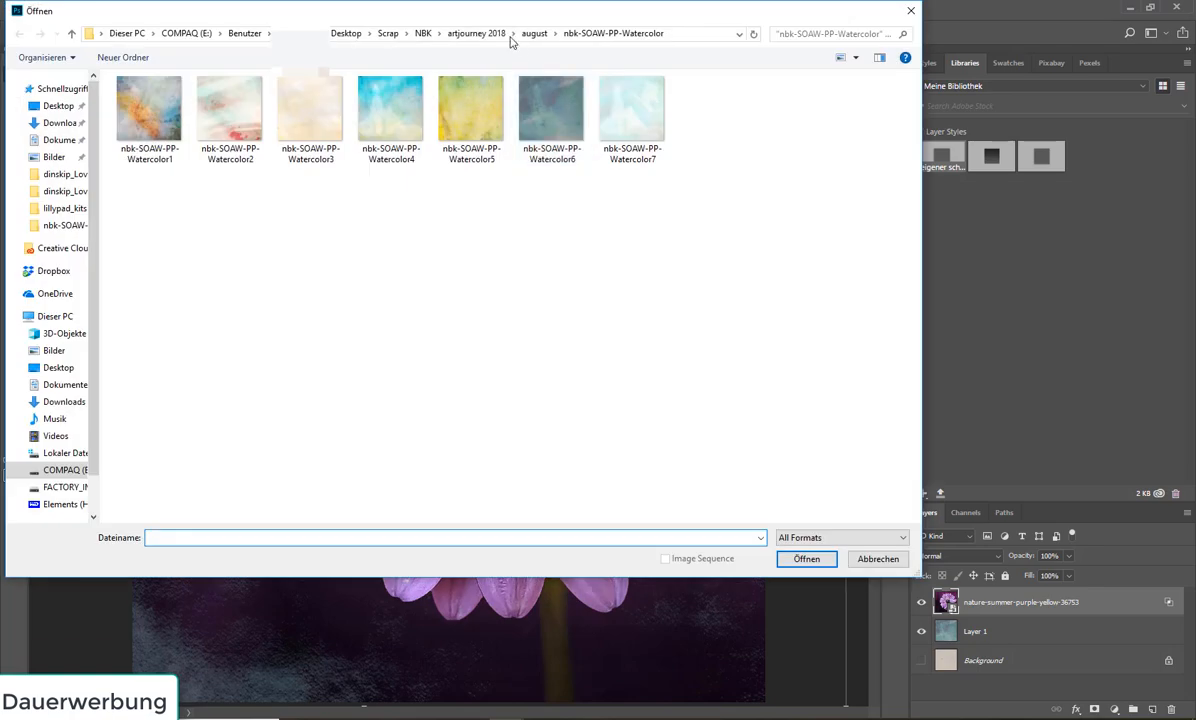
click(532, 34)
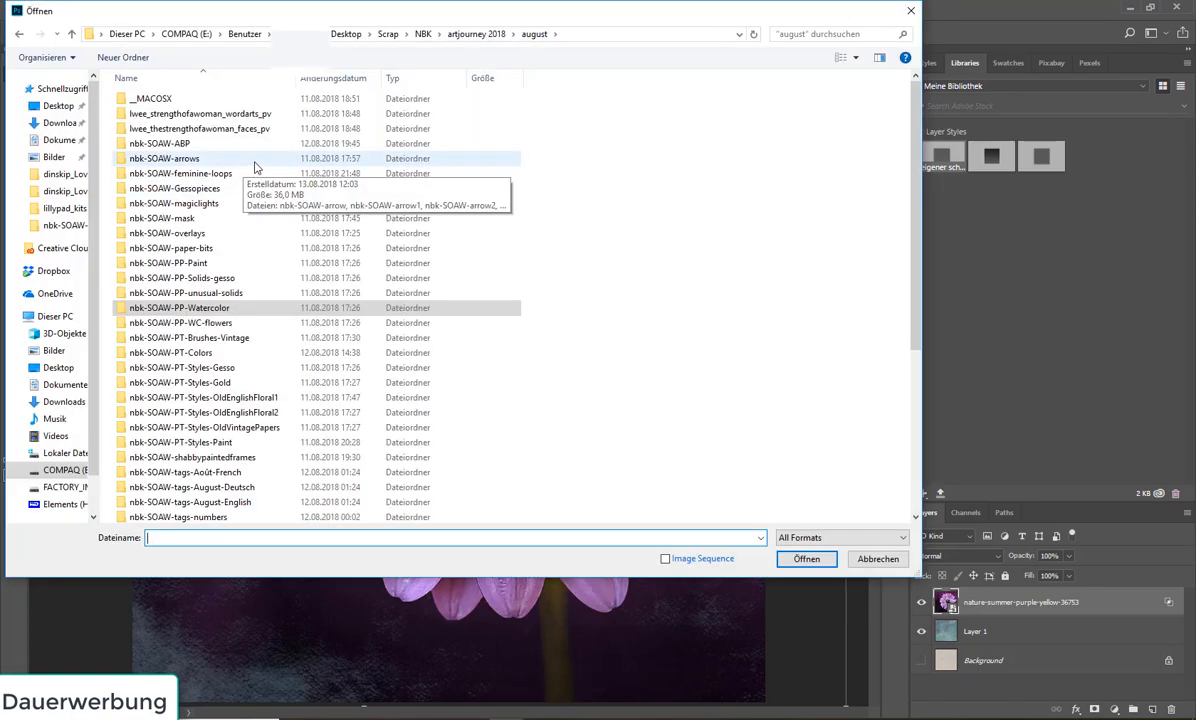
double_click(230, 143)
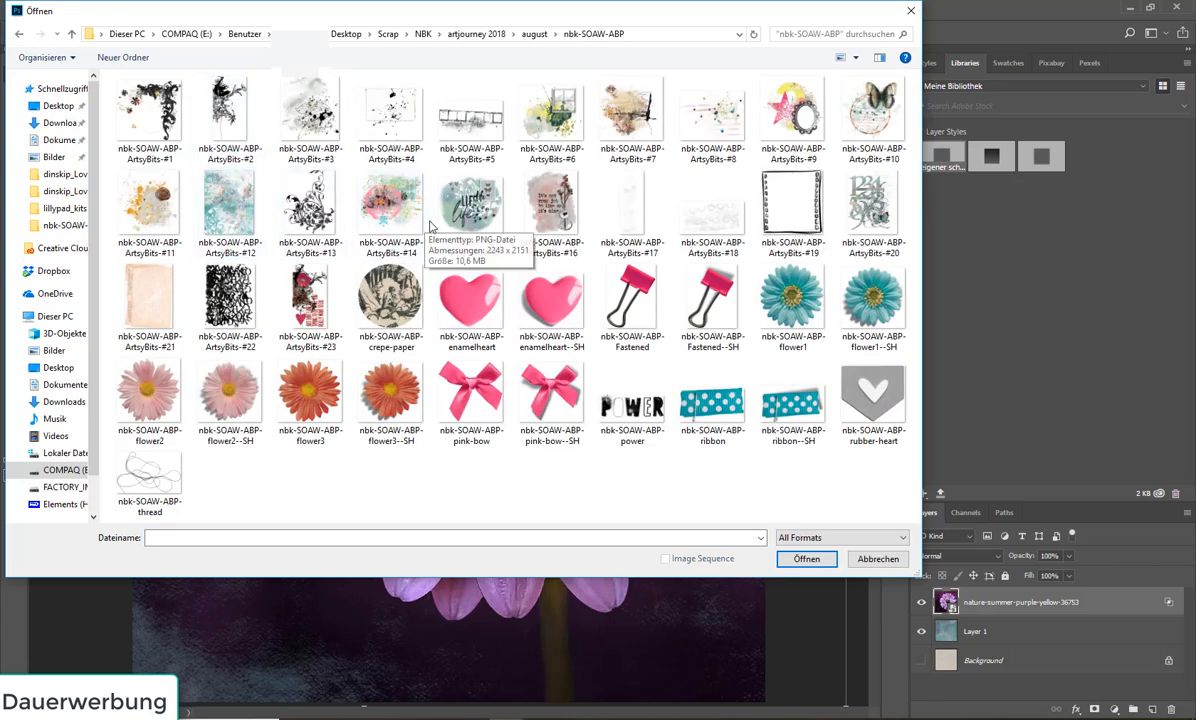
double_click(608, 213)
drag(147, 264, 158, 115)
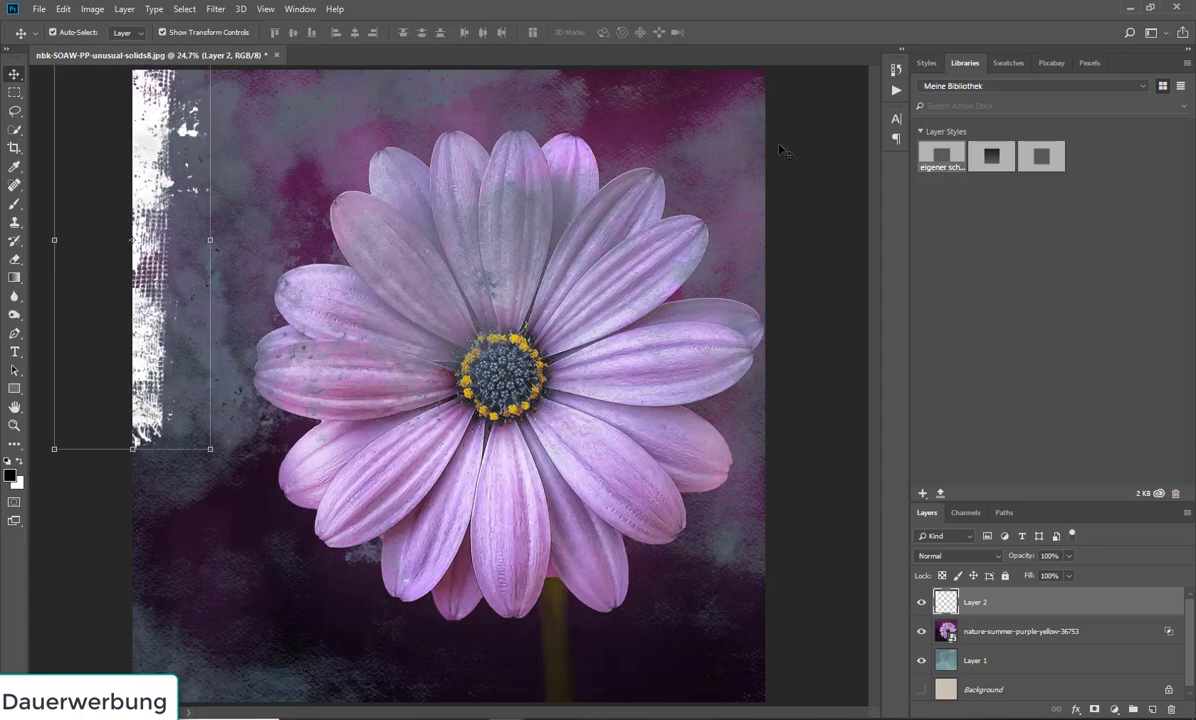
click(39, 9)
click(50, 38)
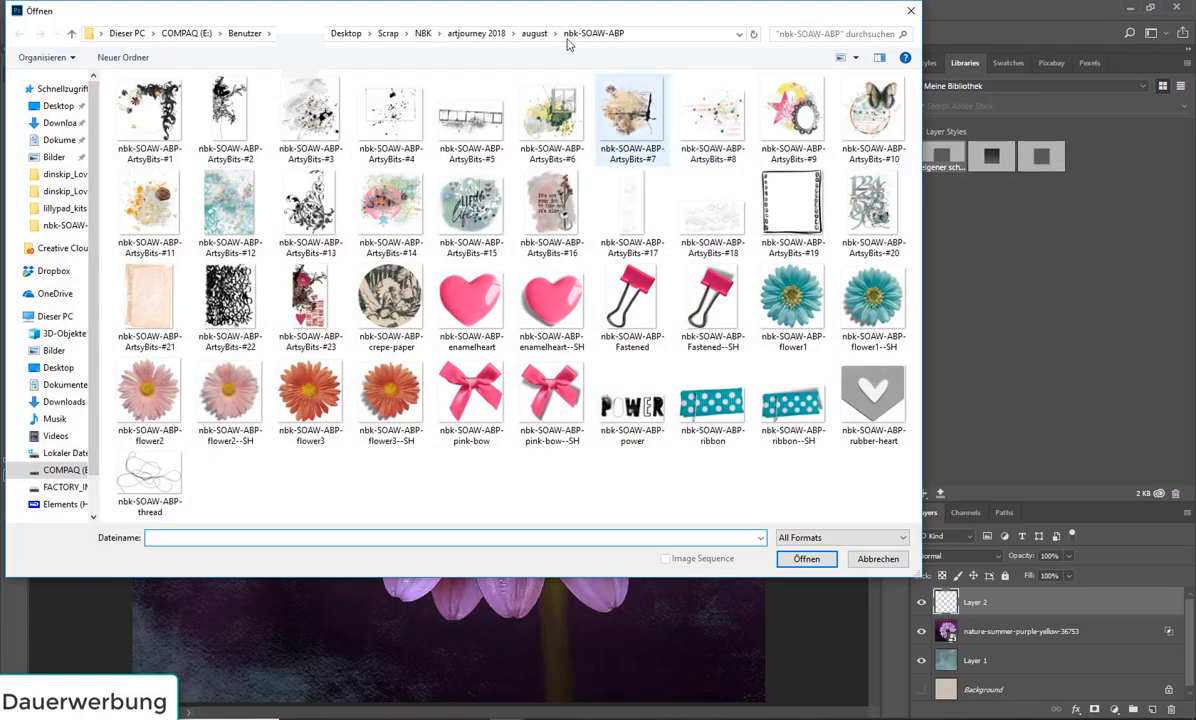
click(534, 33)
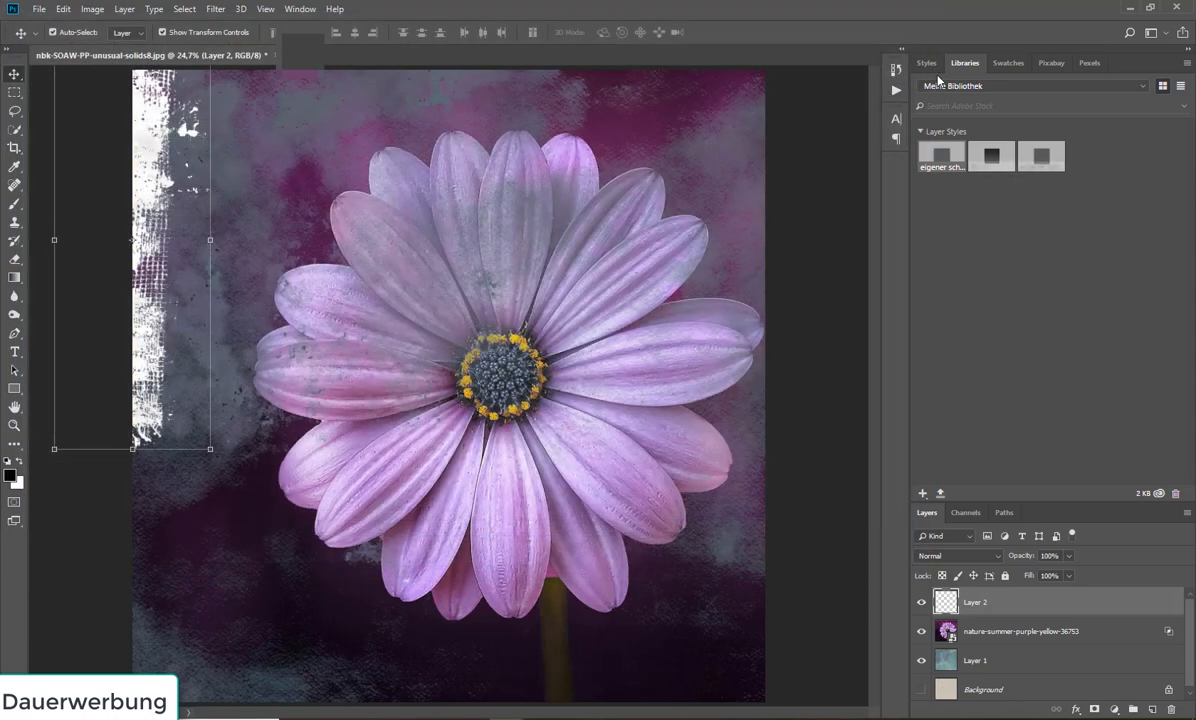
Step: Display the style presets and, in Layer 2's blending options, try an Underlying Layer shadow split of 70 / 119, resetting it to 0
click(928, 63)
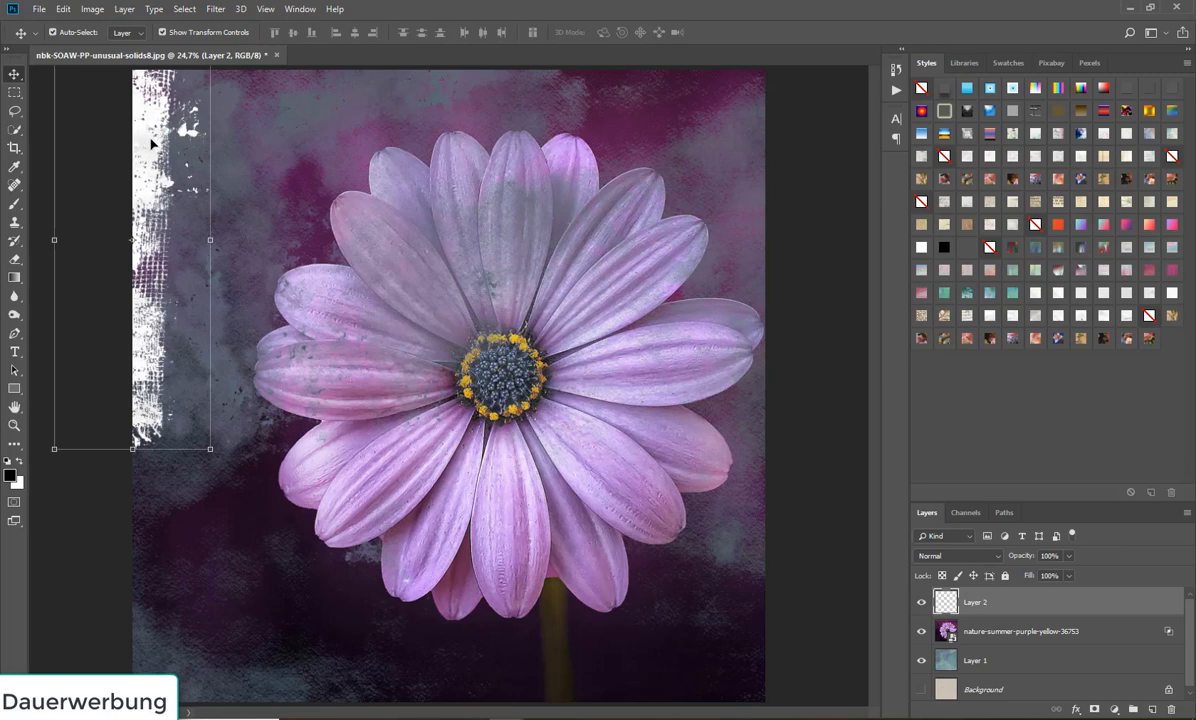
double_click(1070, 602)
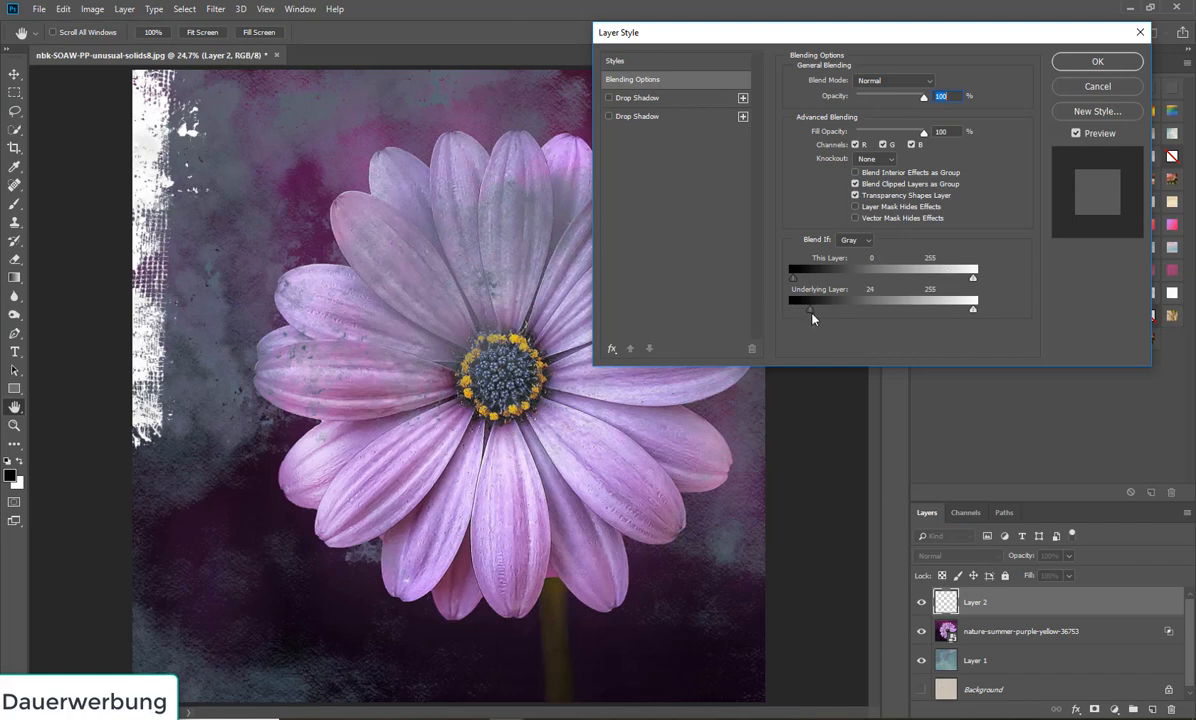
drag(823, 314, 878, 315)
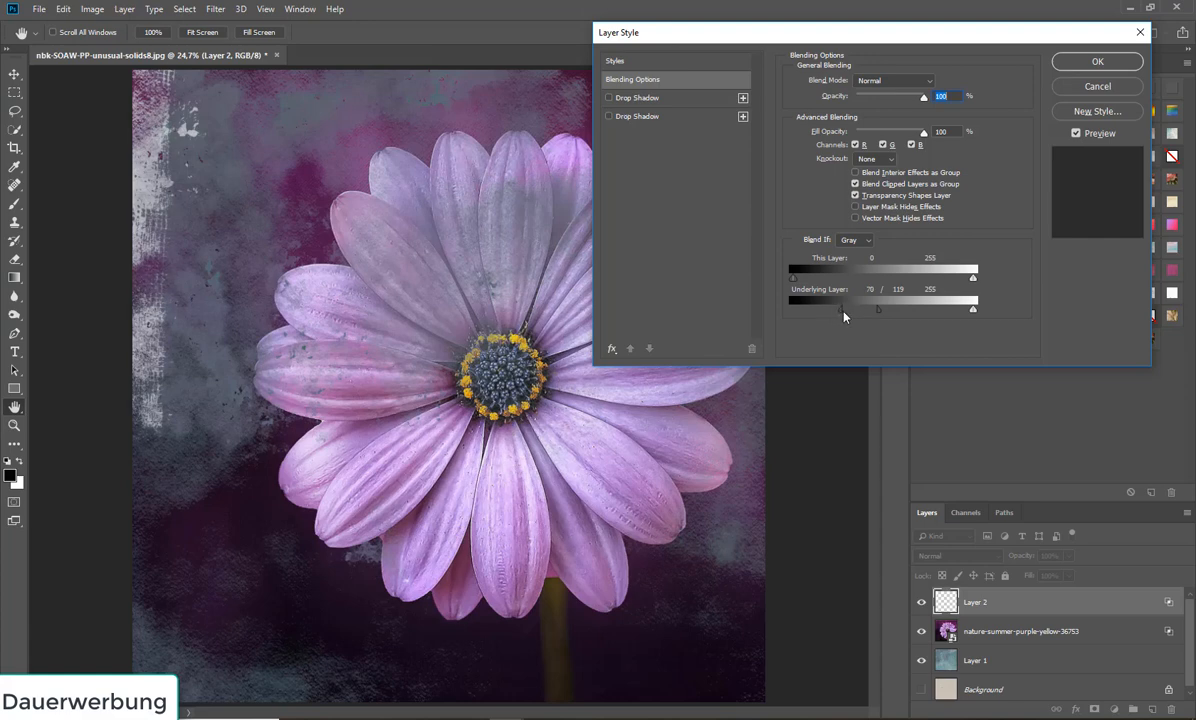
drag(841, 317, 793, 310)
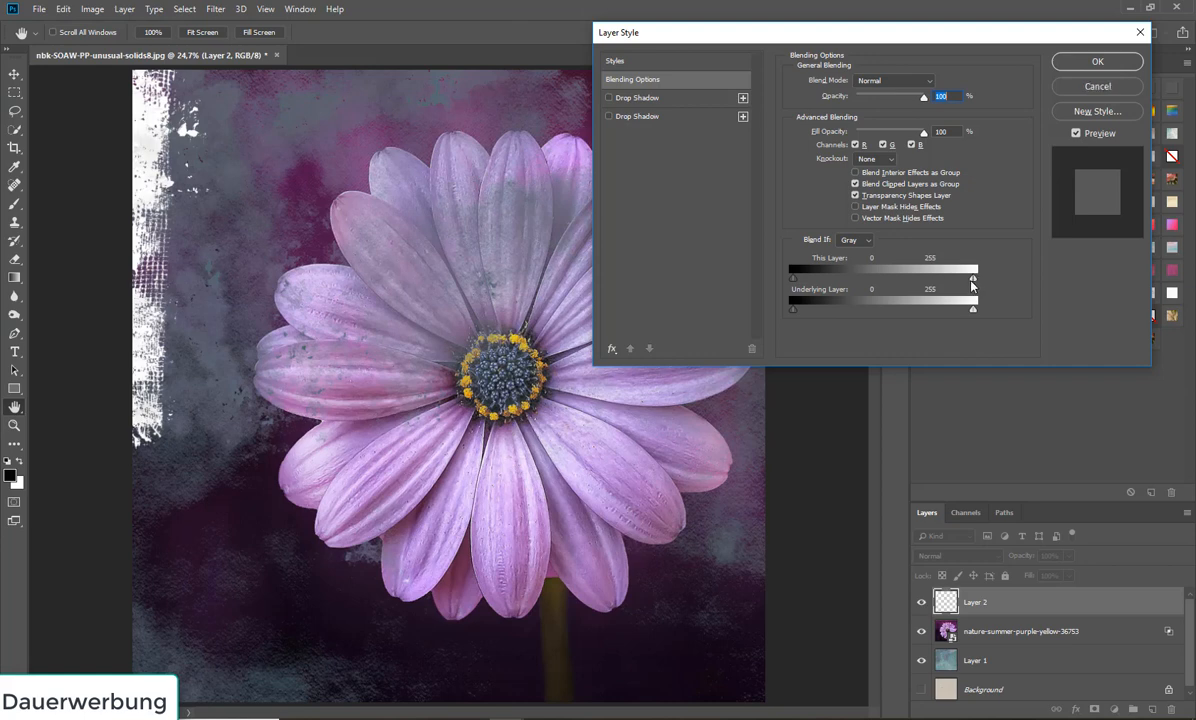
Step: Try a This Layer highlight split of about 235 / 255, reset it, and apply an Underlying Layer shadow split of 86 / 104
drag(974, 279, 959, 284)
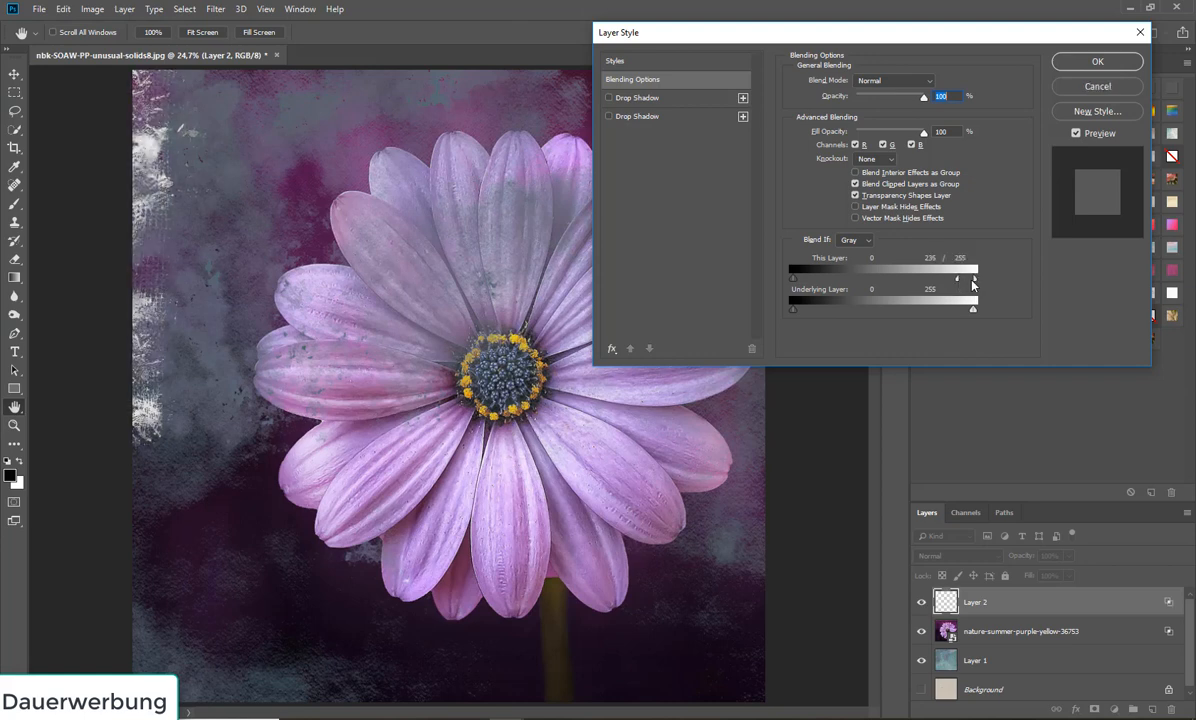
drag(974, 279, 974, 280)
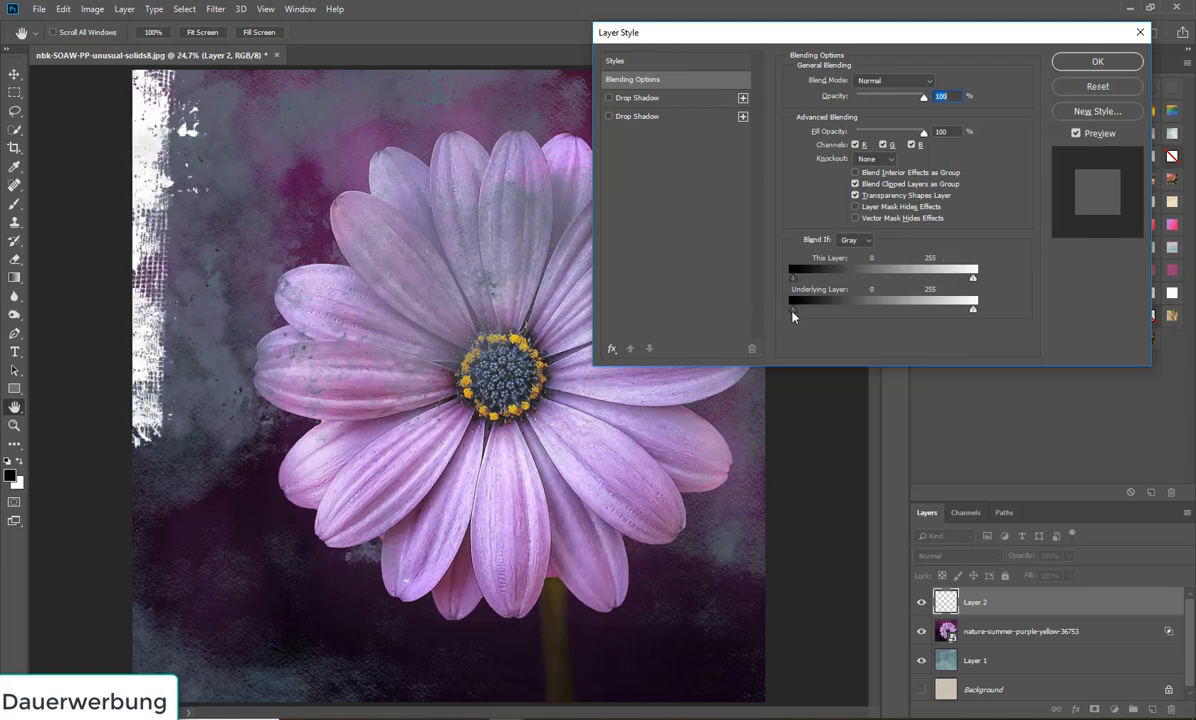
drag(794, 309, 869, 315)
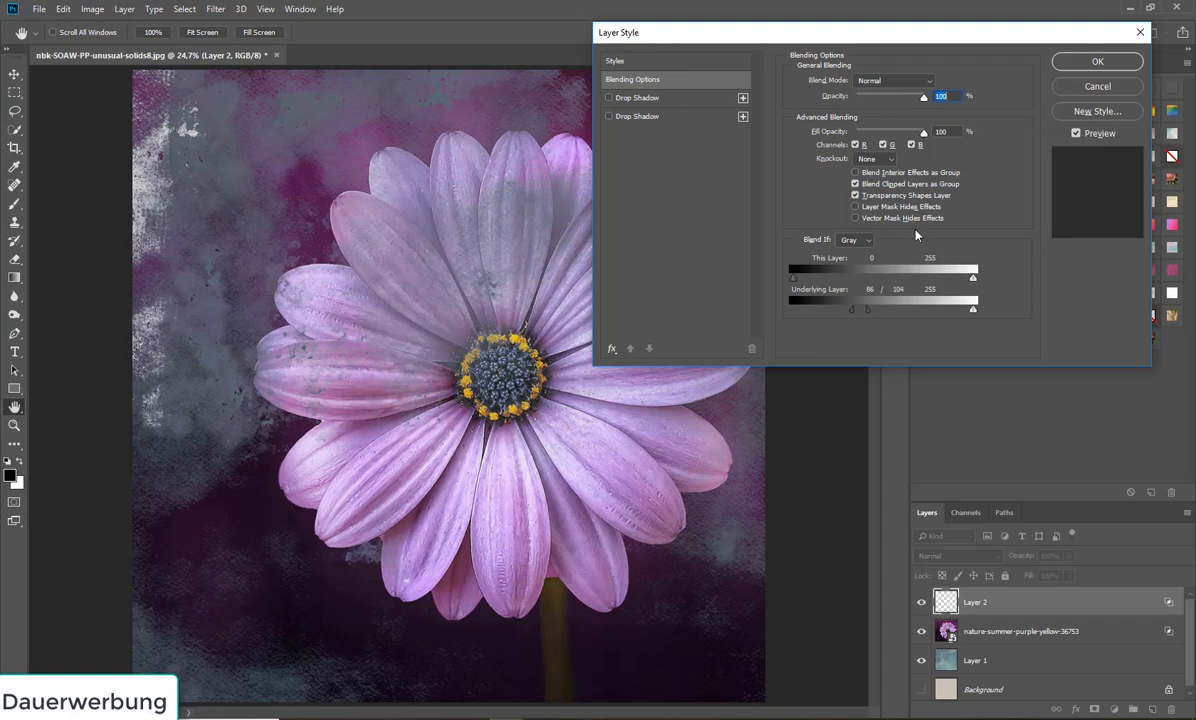
click(1075, 65)
Step: Open nbk-SOAW-FeminineLoops1 deco.png, copy the figure artwork over the lower left of the flower, and close the source file
click(39, 9)
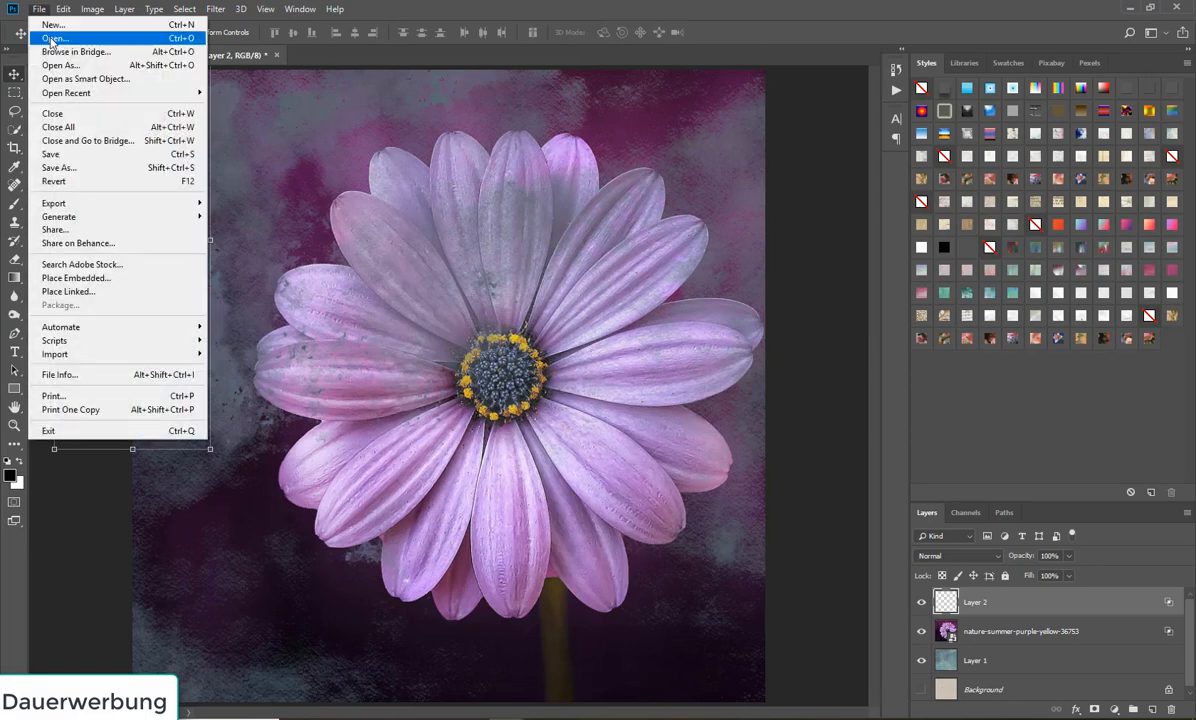
click(60, 40)
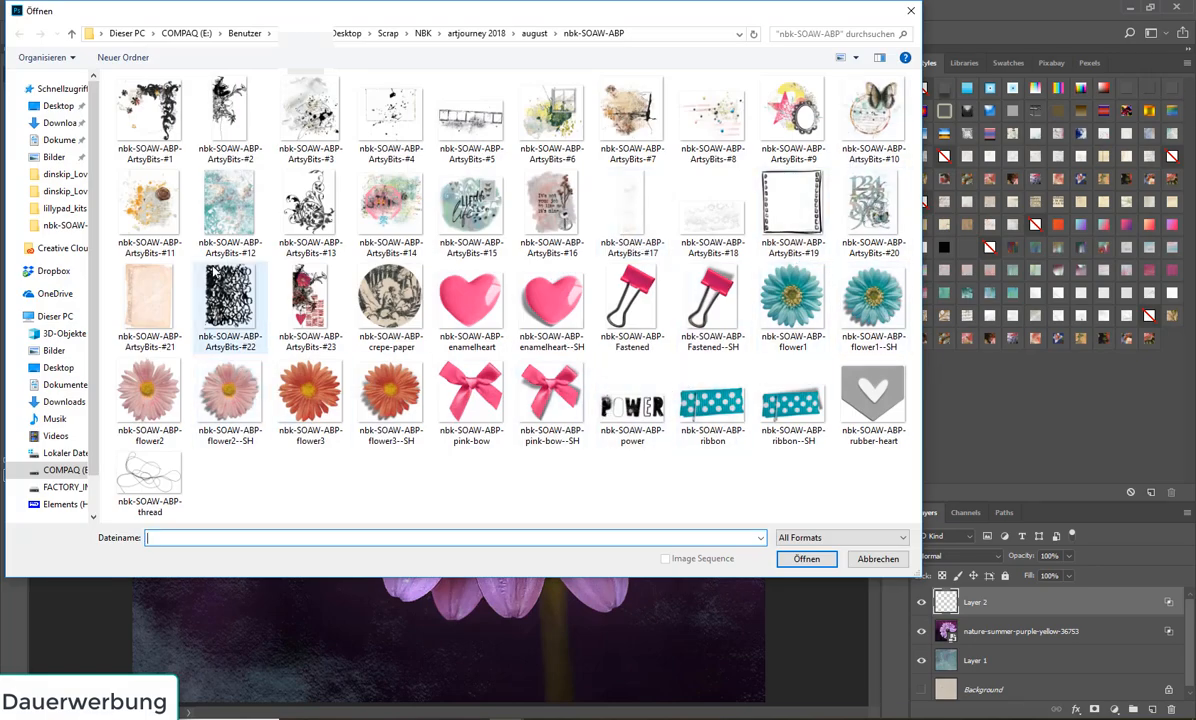
click(534, 33)
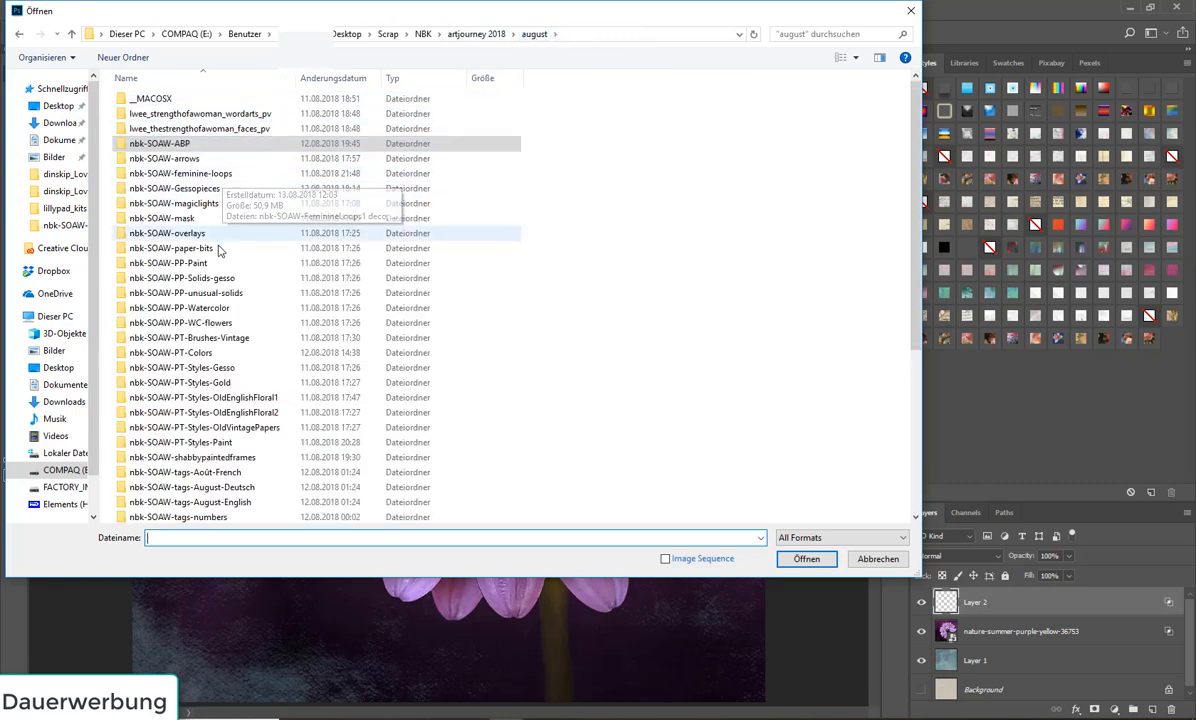
double_click(224, 175)
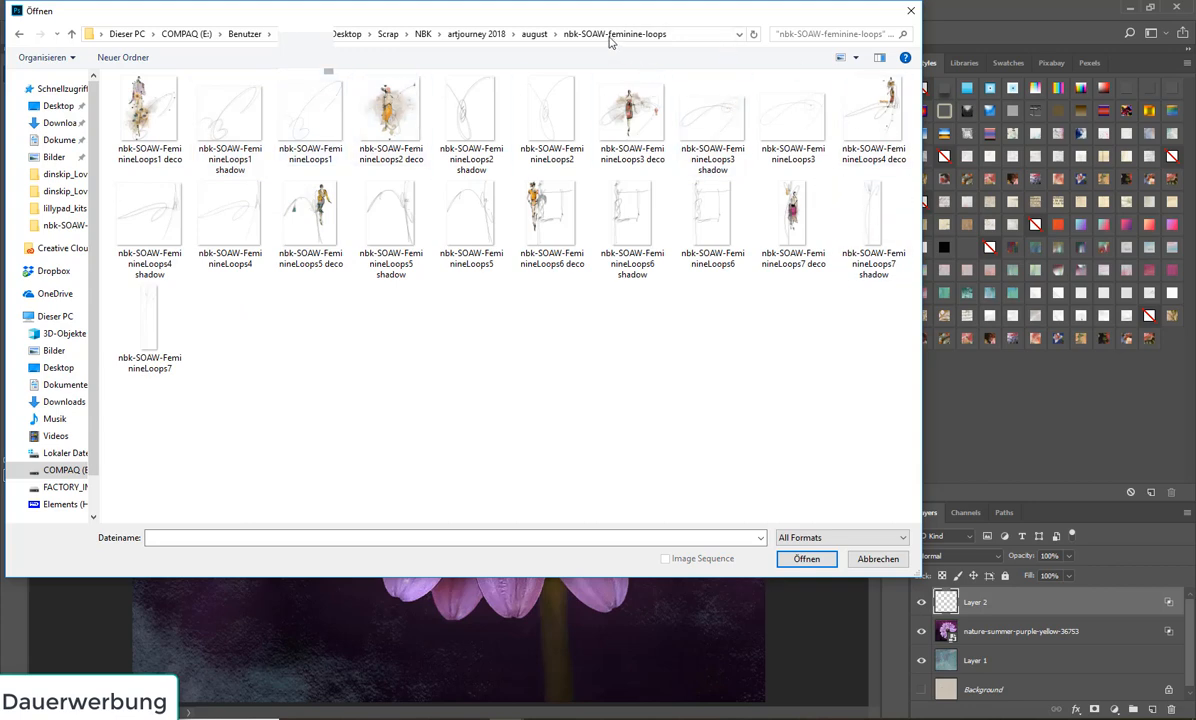
double_click(160, 112)
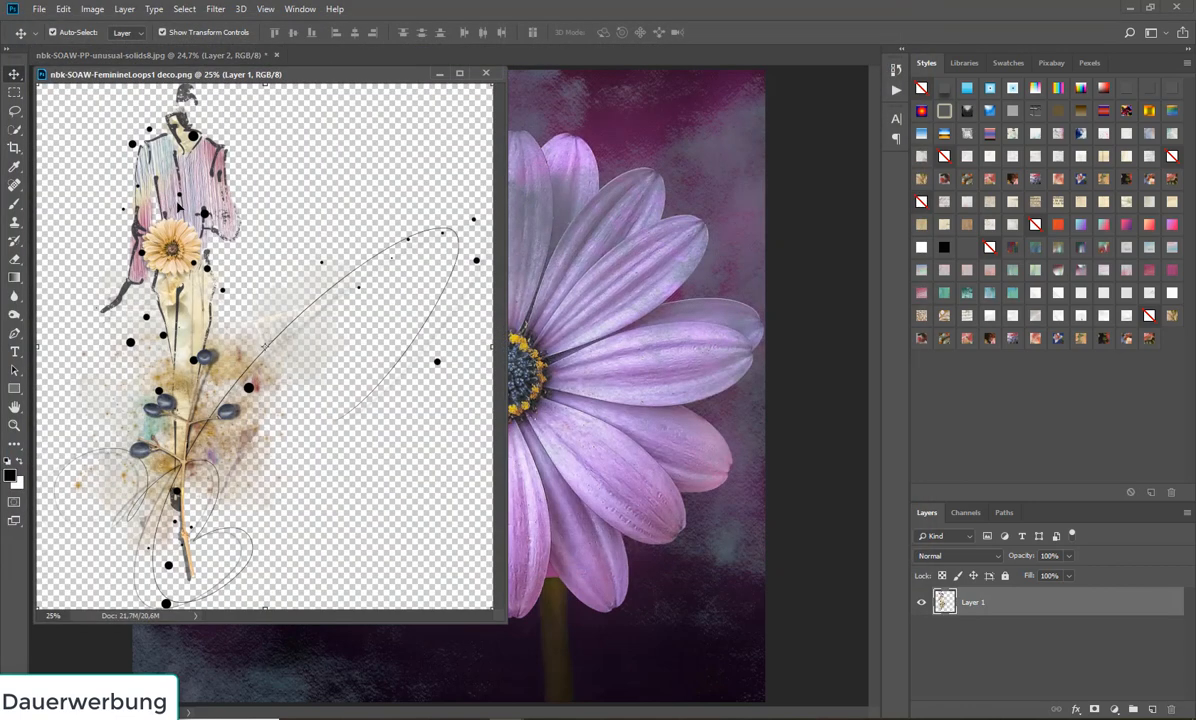
drag(167, 190, 398, 376)
click(487, 73)
click(592, 281)
Step: Open lwee_strengthofawoman_WA8.png from the lwee_strengthofawoman_wordarts_pv folder and copy the word art into the flower document
click(44, 10)
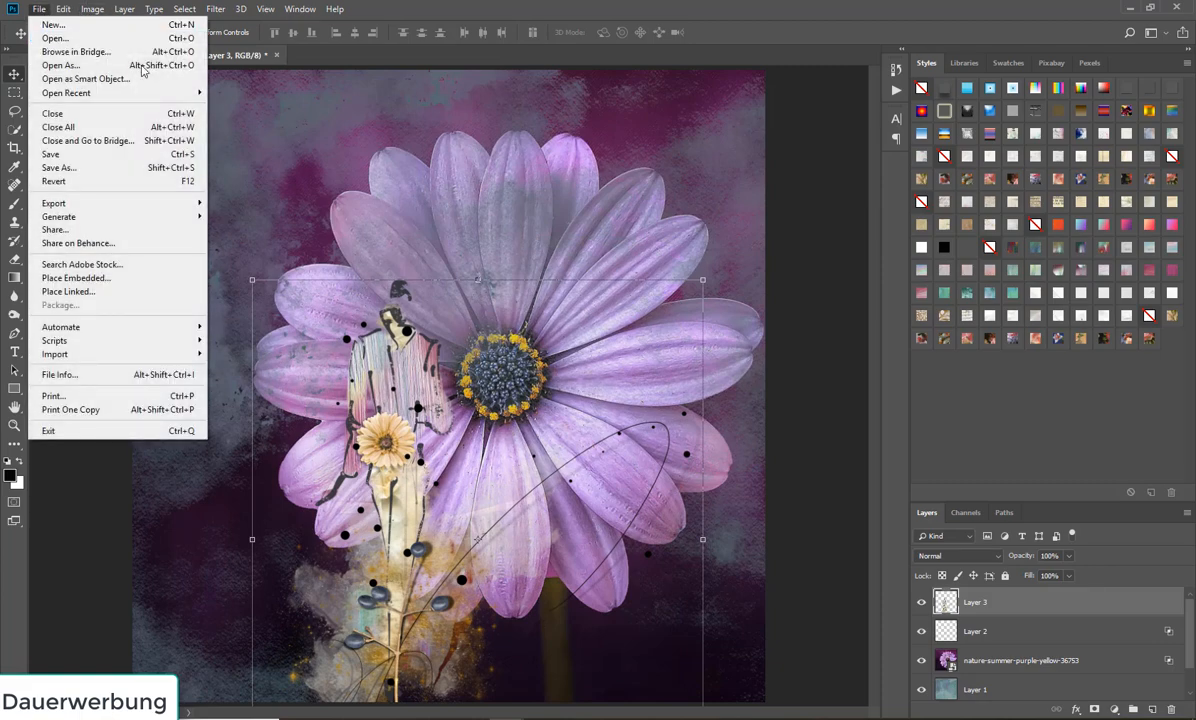
click(55, 38)
click(535, 34)
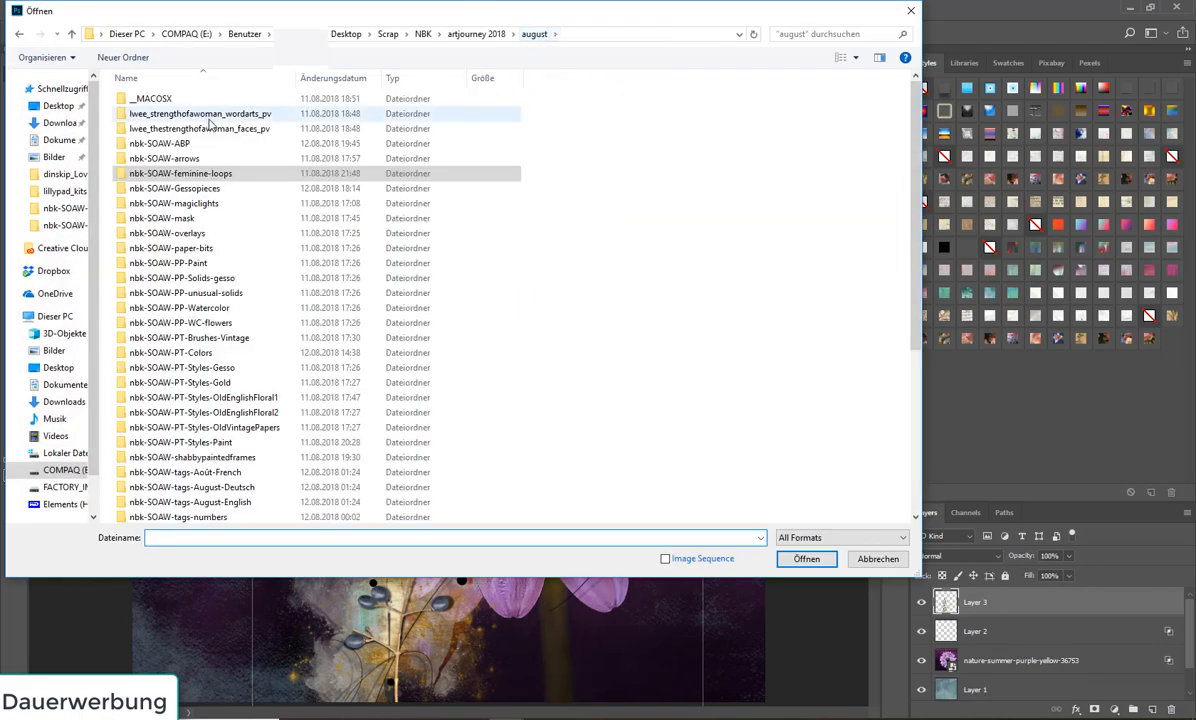
double_click(228, 118)
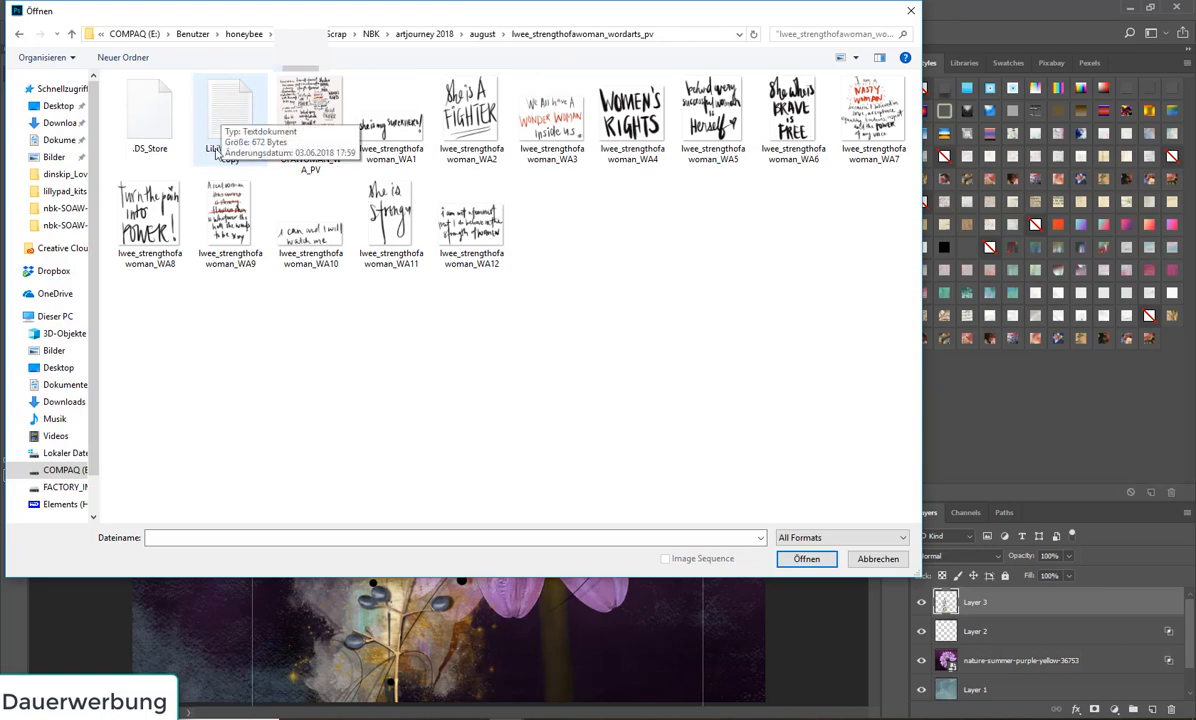
double_click(150, 212)
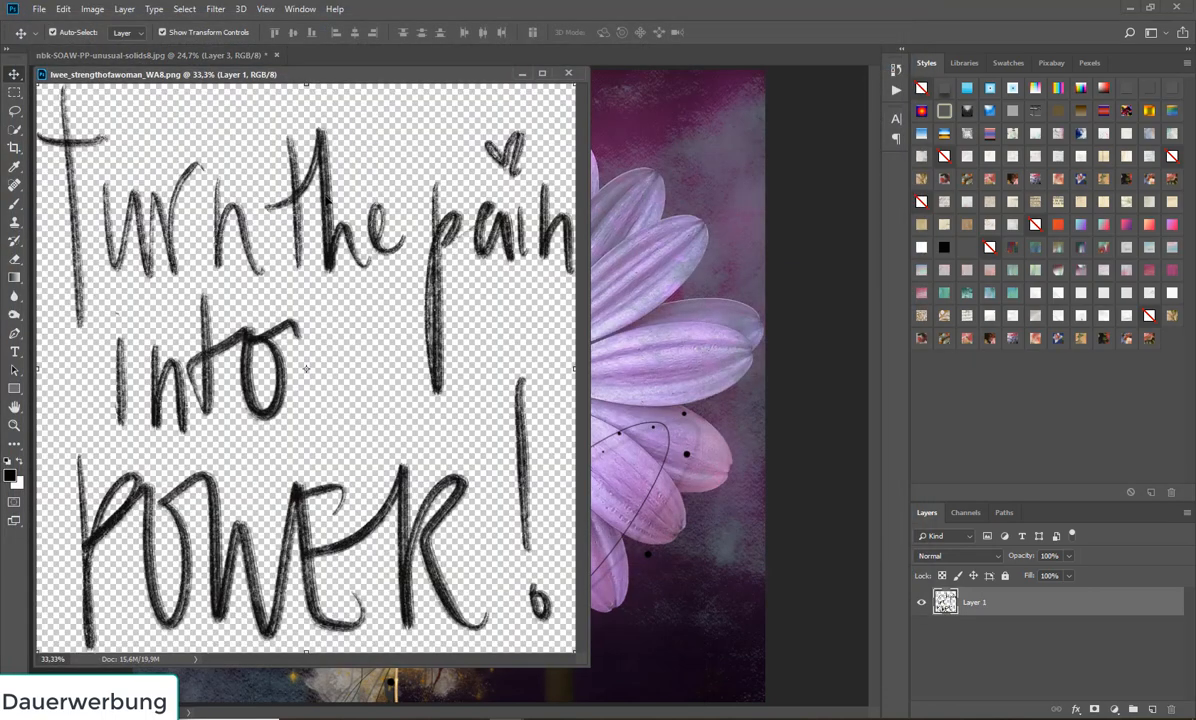
drag(306, 368, 631, 318)
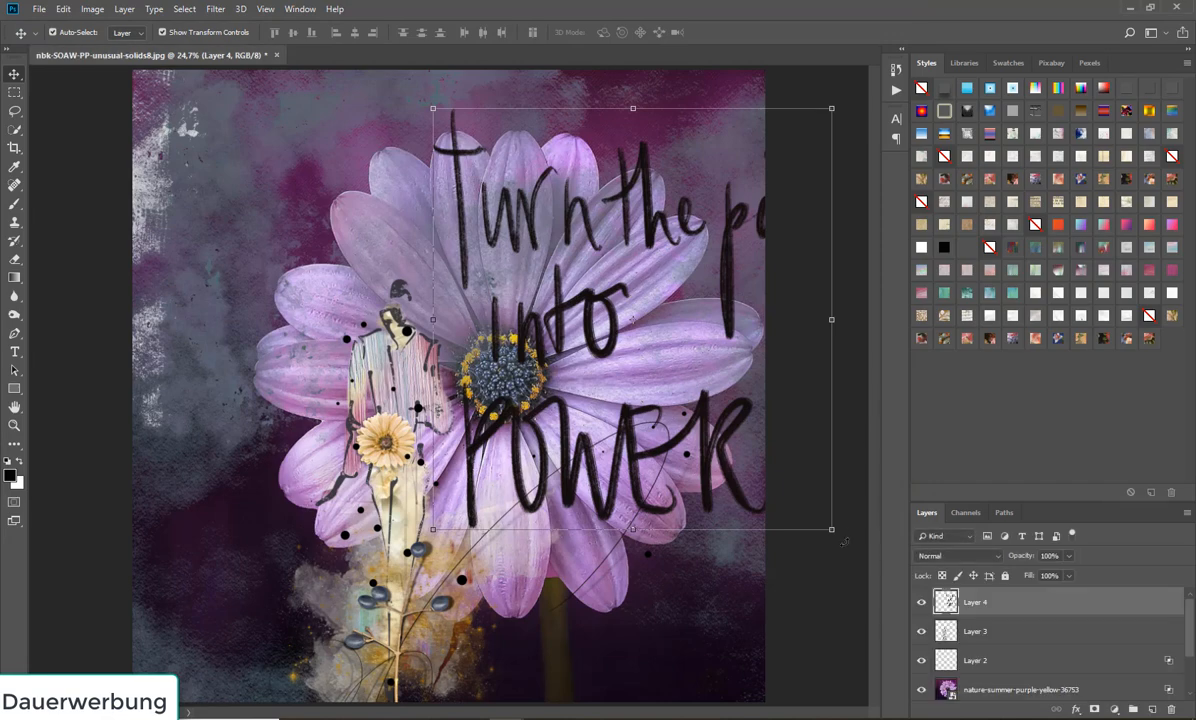
Step: Scale the word art to about 35.7% and place it over the petals right of the flower's centre
drag(843, 541, 578, 260)
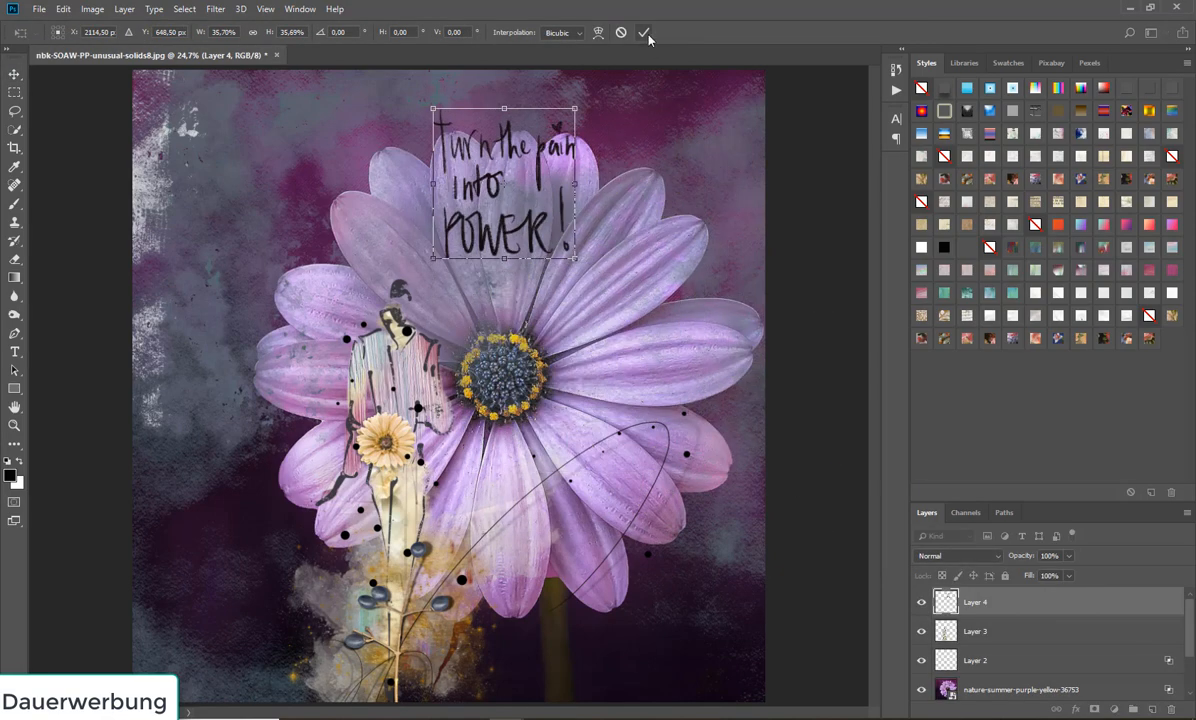
click(645, 33)
drag(550, 142, 668, 366)
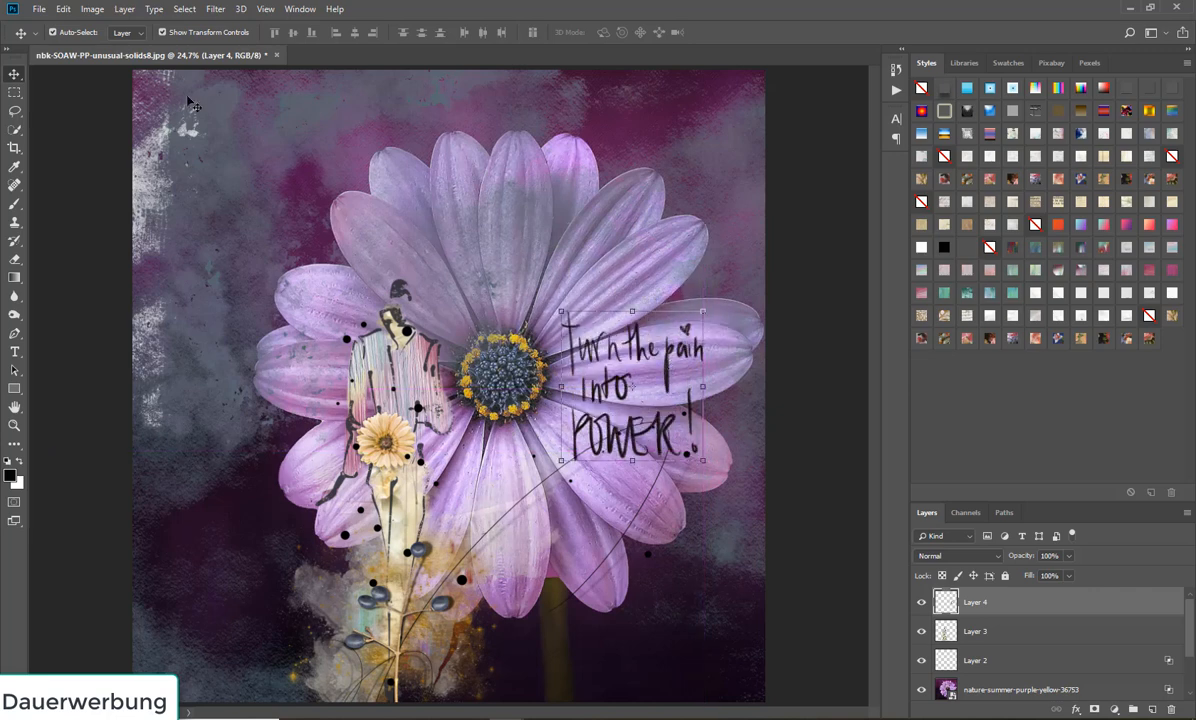
Step: Open nbk-SOAW-arrow13.png from the nbk-SOAW-arrows folder and copy its row of strokes to the lower right edge of the canvas
click(39, 9)
click(38, 36)
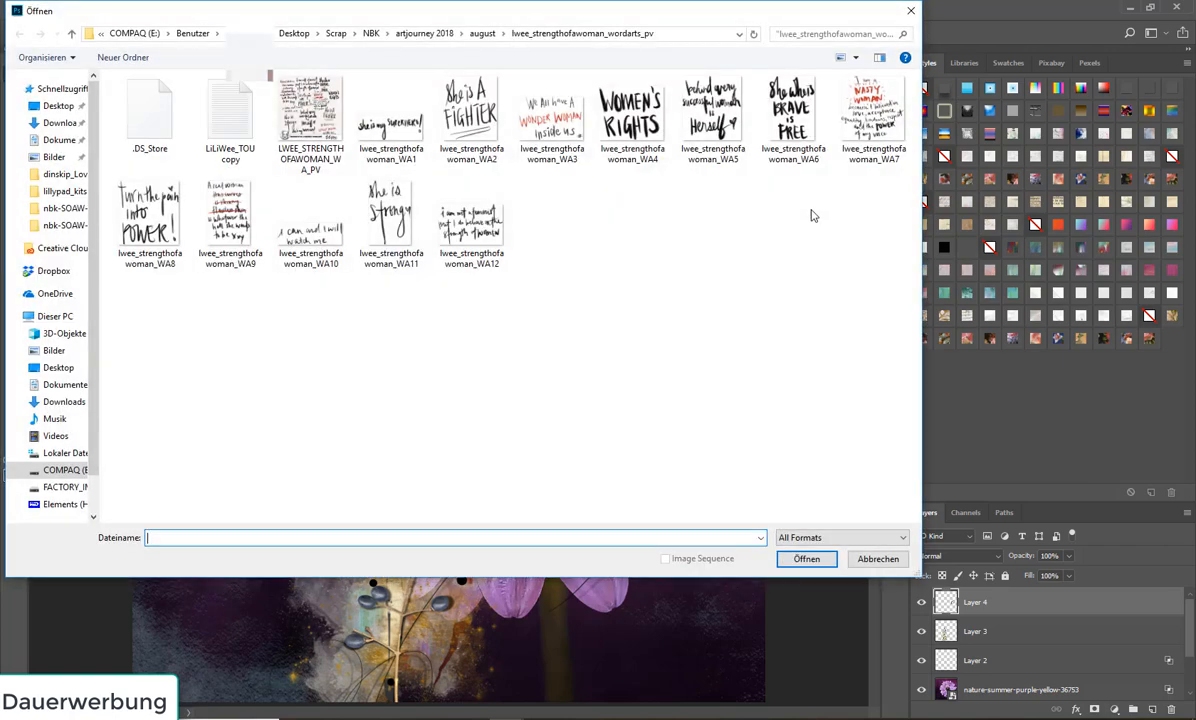
click(482, 33)
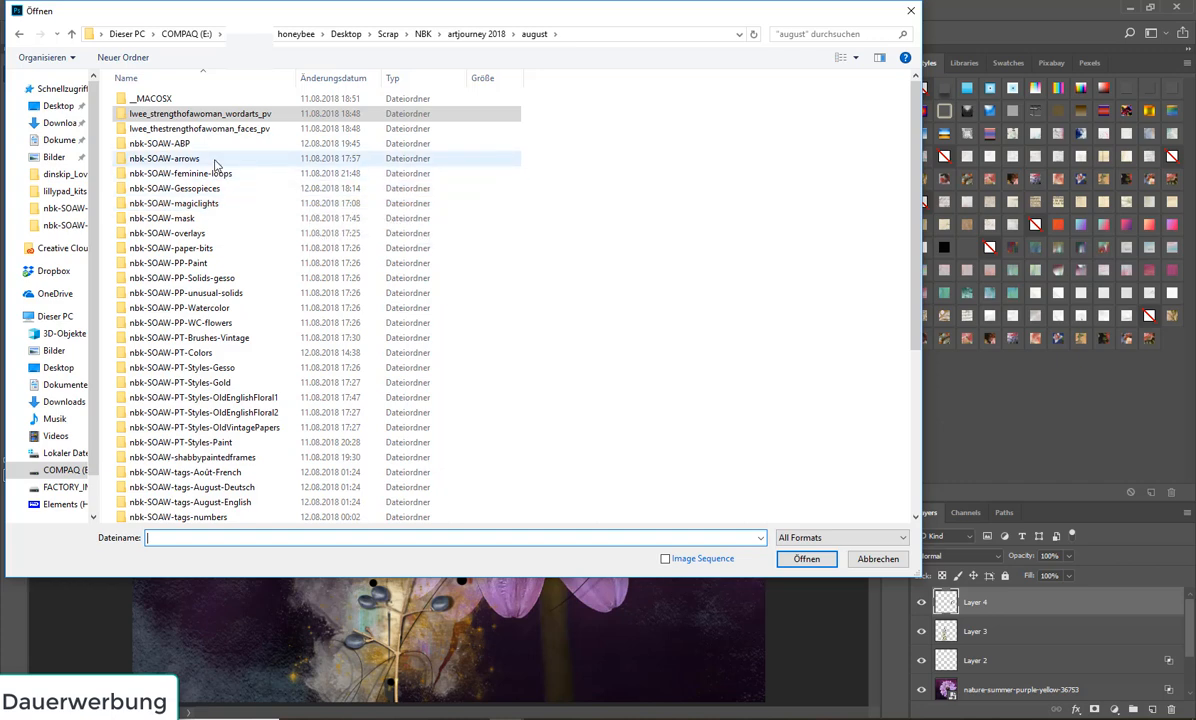
double_click(218, 158)
double_click(391, 195)
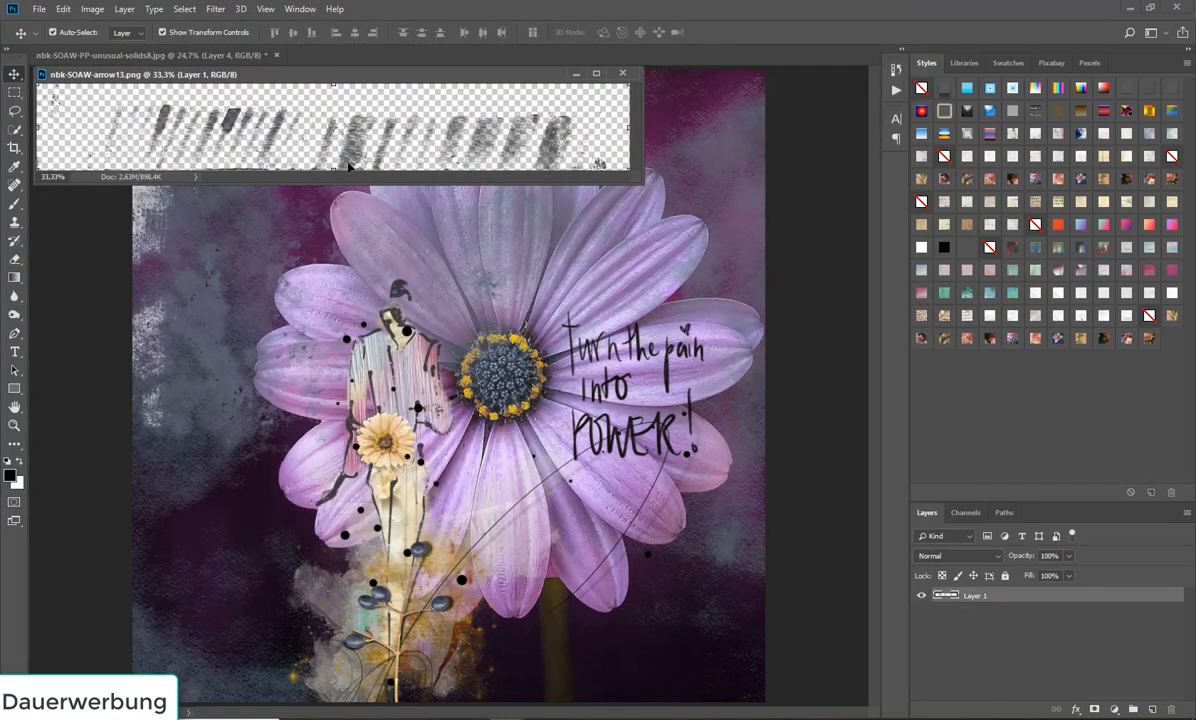
drag(347, 137, 646, 693)
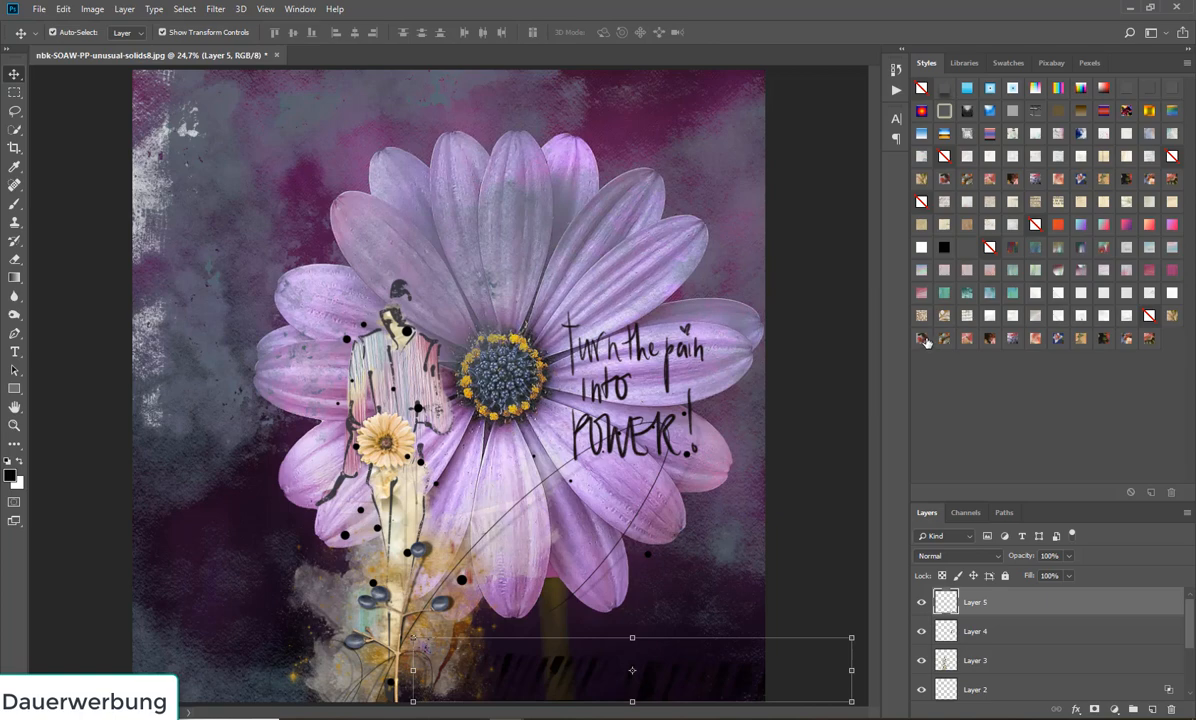
click(39, 9)
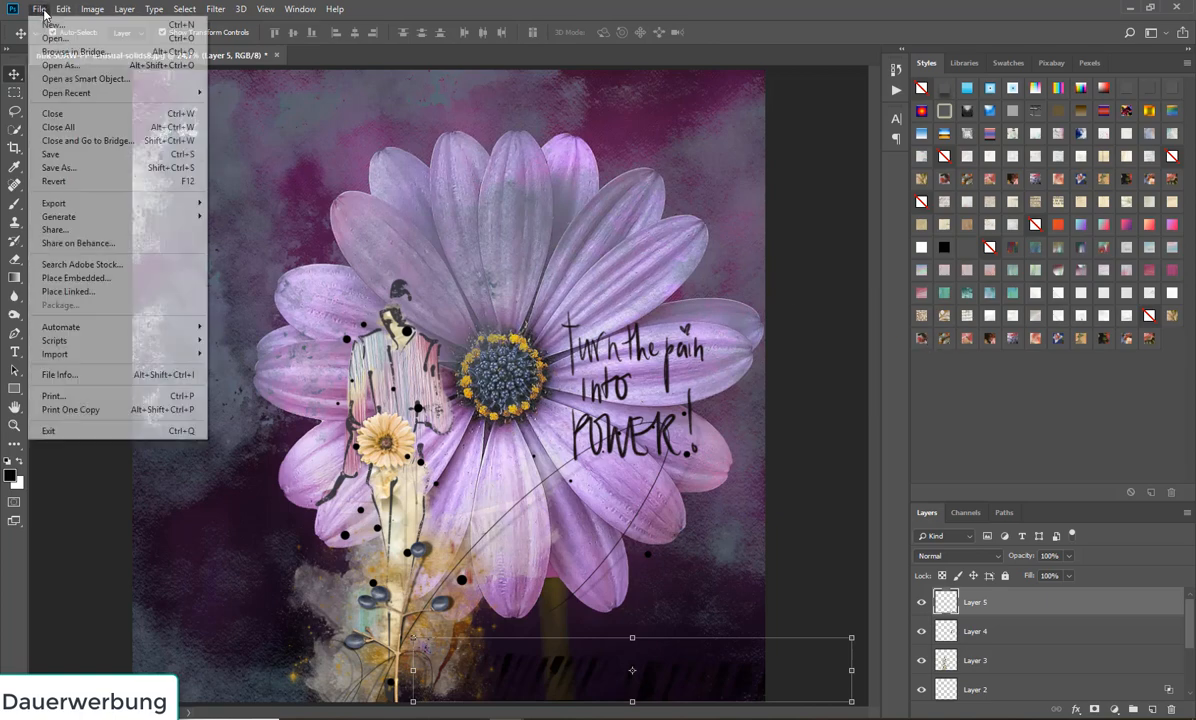
click(55, 31)
click(533, 34)
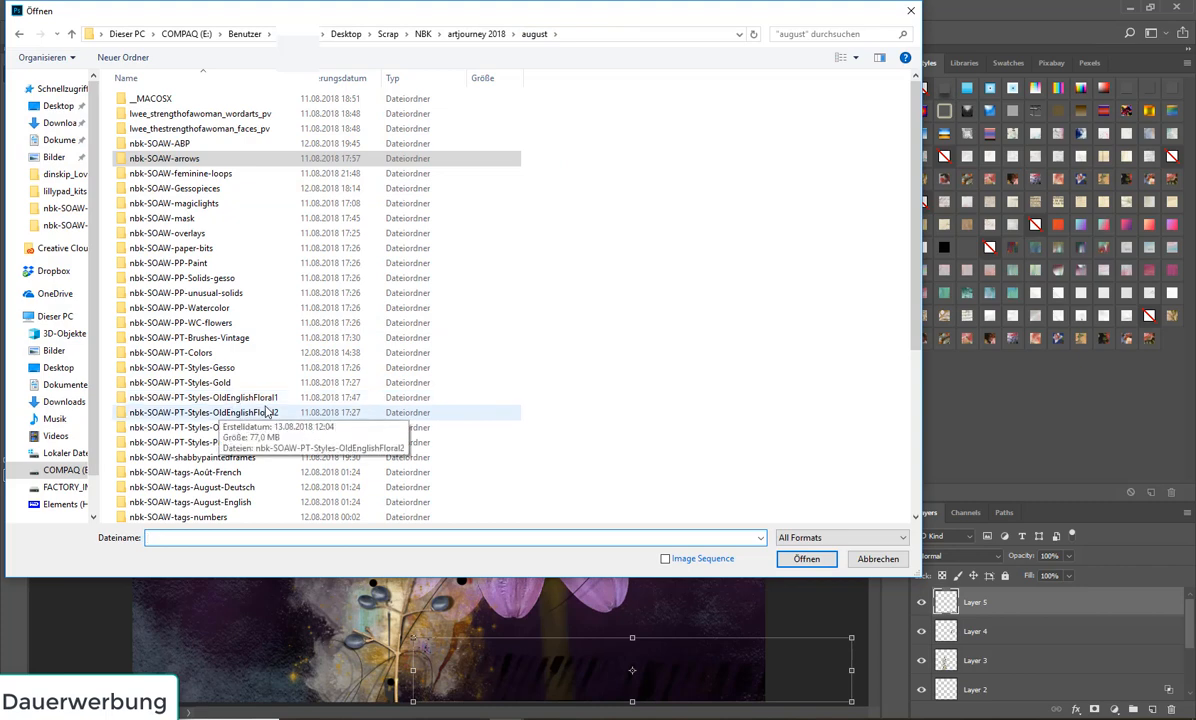
Step: Try several Pattern Overlay style presets from the last row on the strokes layer, ending with the fifth one in that row
click(1013, 338)
click(1037, 339)
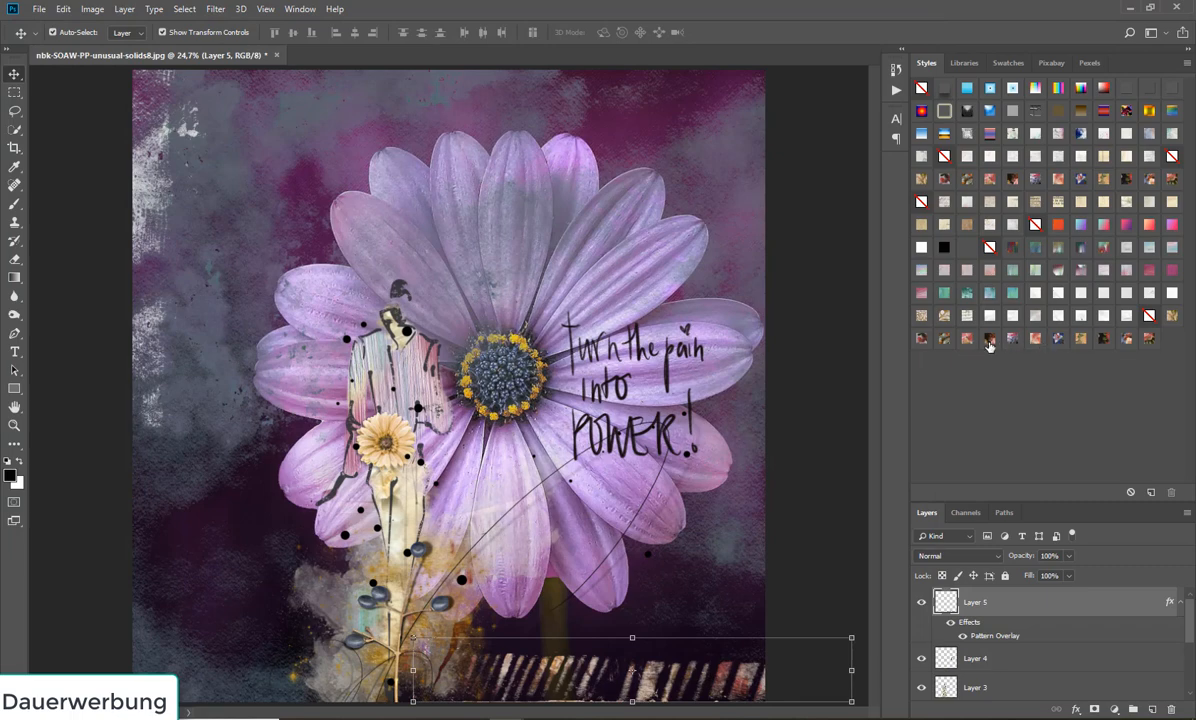
click(1010, 340)
click(994, 340)
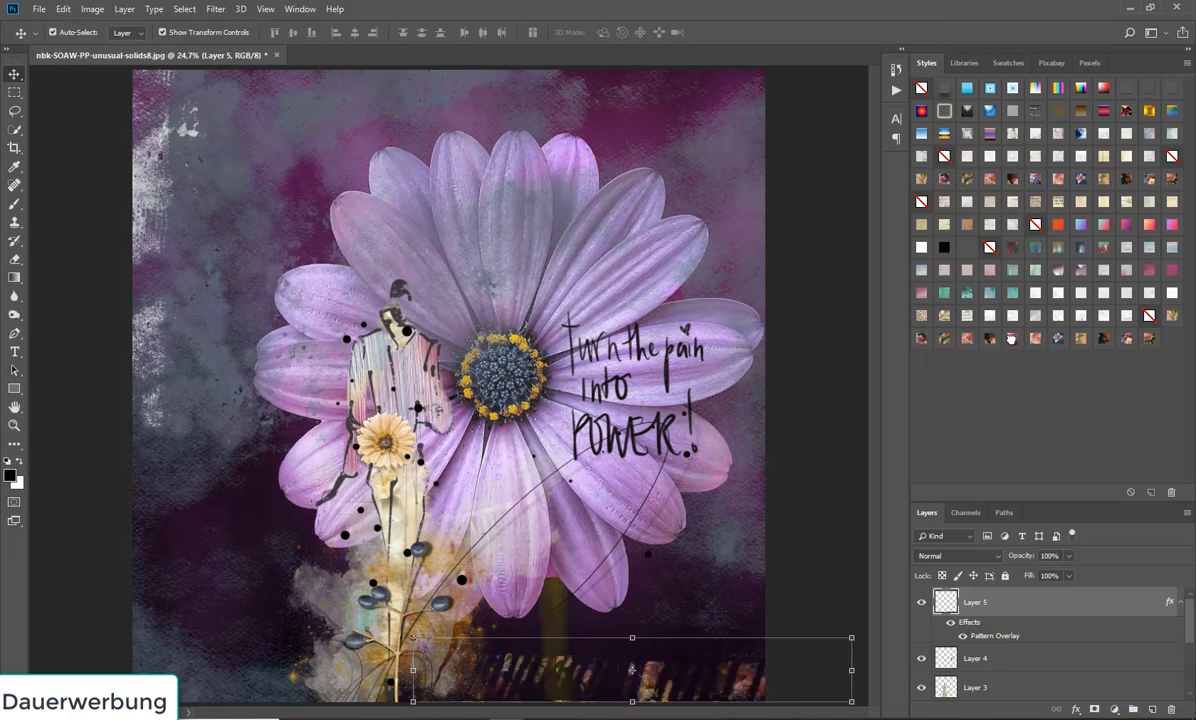
click(1011, 340)
Step: Try to shift the row of strokes to the left, and undo the resulting move of the flower photo
drag(660, 674, 590, 682)
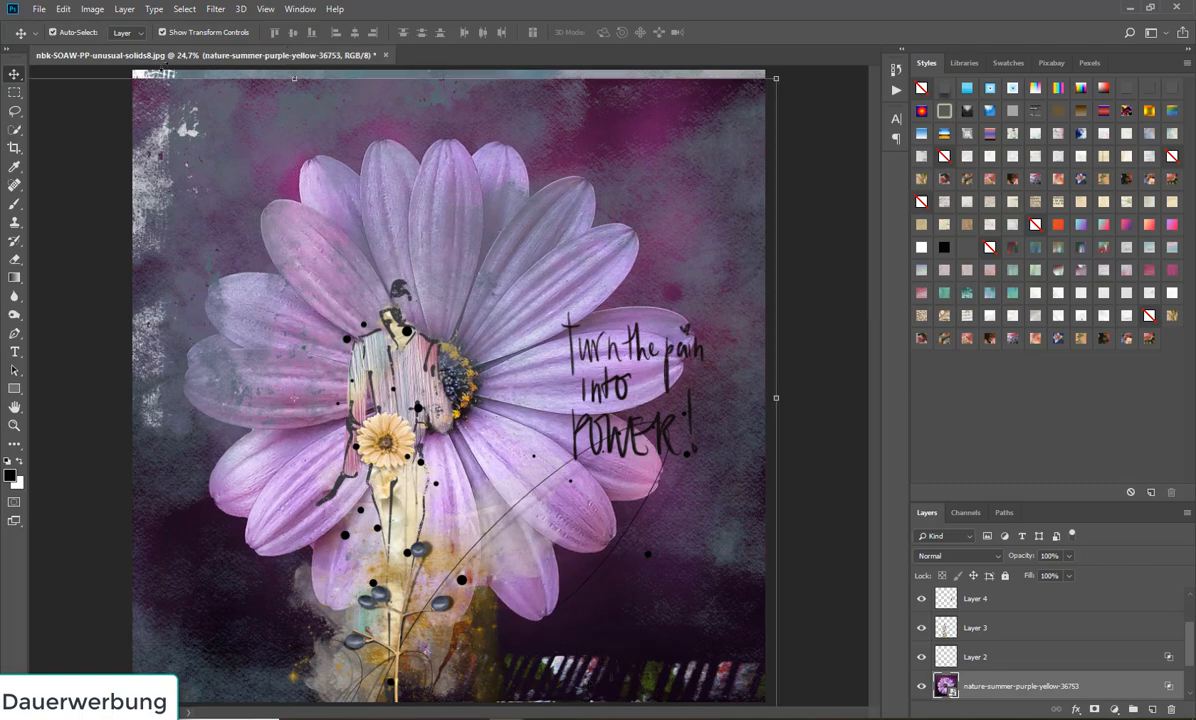
click(64, 10)
click(67, 25)
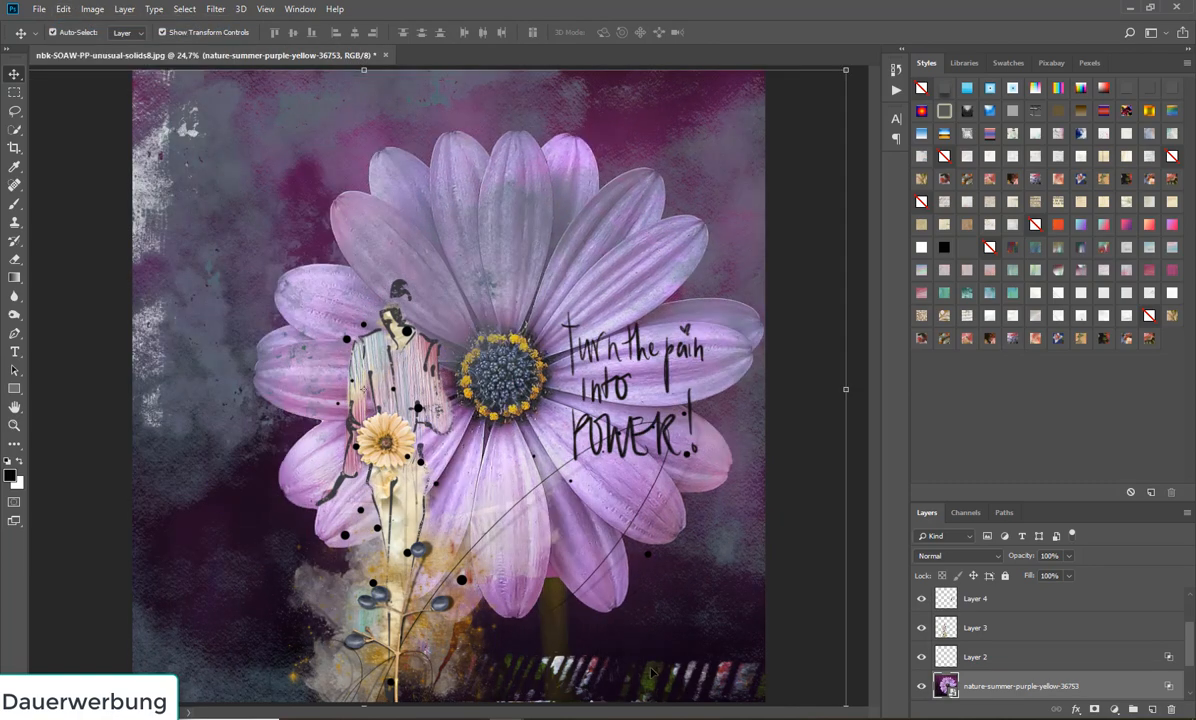
Step: Shift the row of styled strokes to the left along the canvas's lower edge
drag(607, 613, 597, 680)
Step: Open nbk-SOAW-magiclights9.png from the nbk-SOAW-magiclights folder, copy its pink light onto the flower's upper petals, and close the source file
click(39, 12)
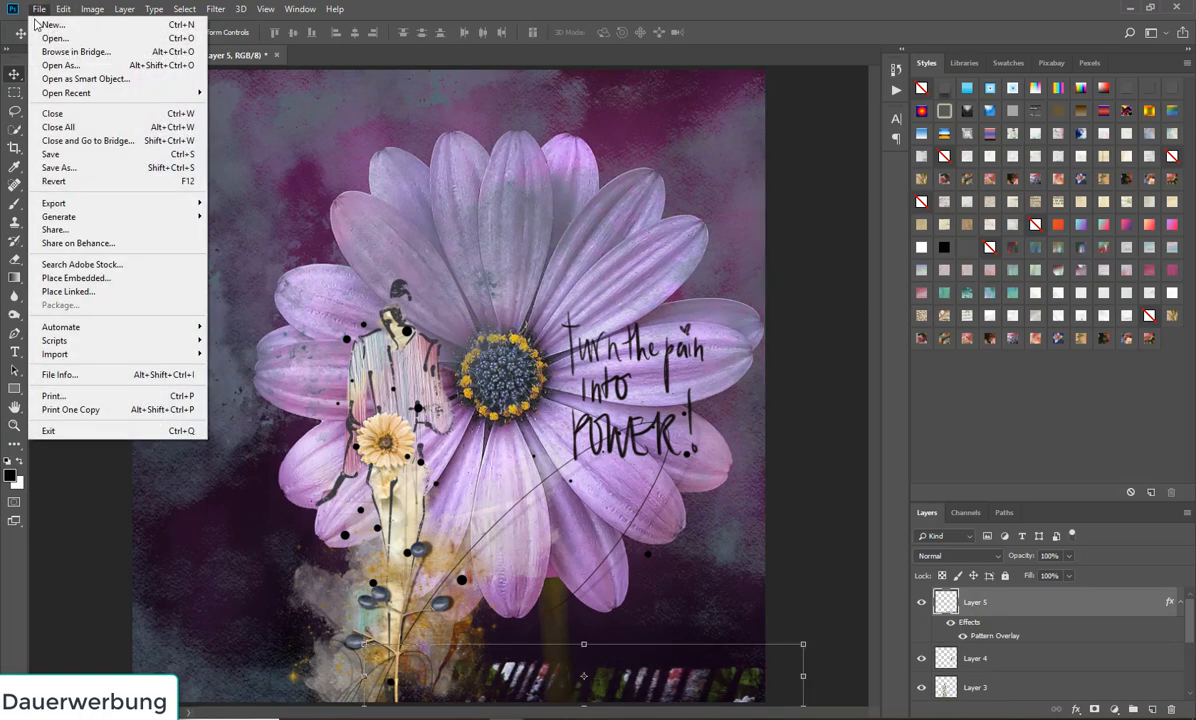
click(45, 36)
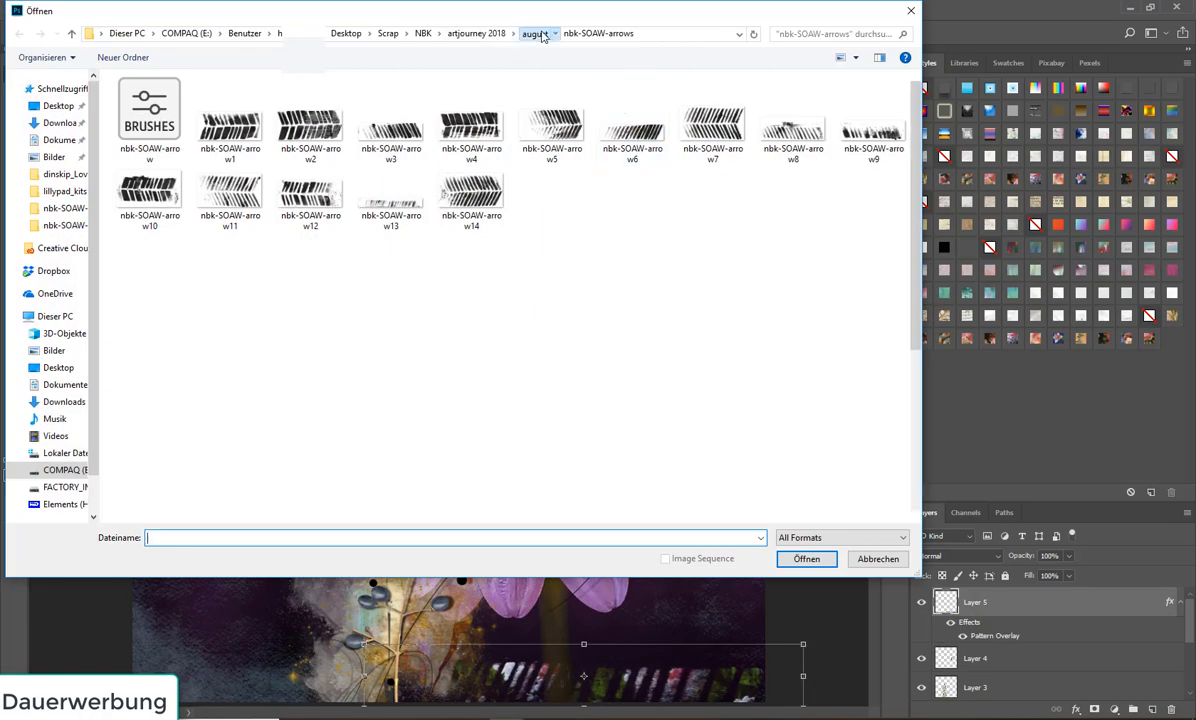
click(535, 33)
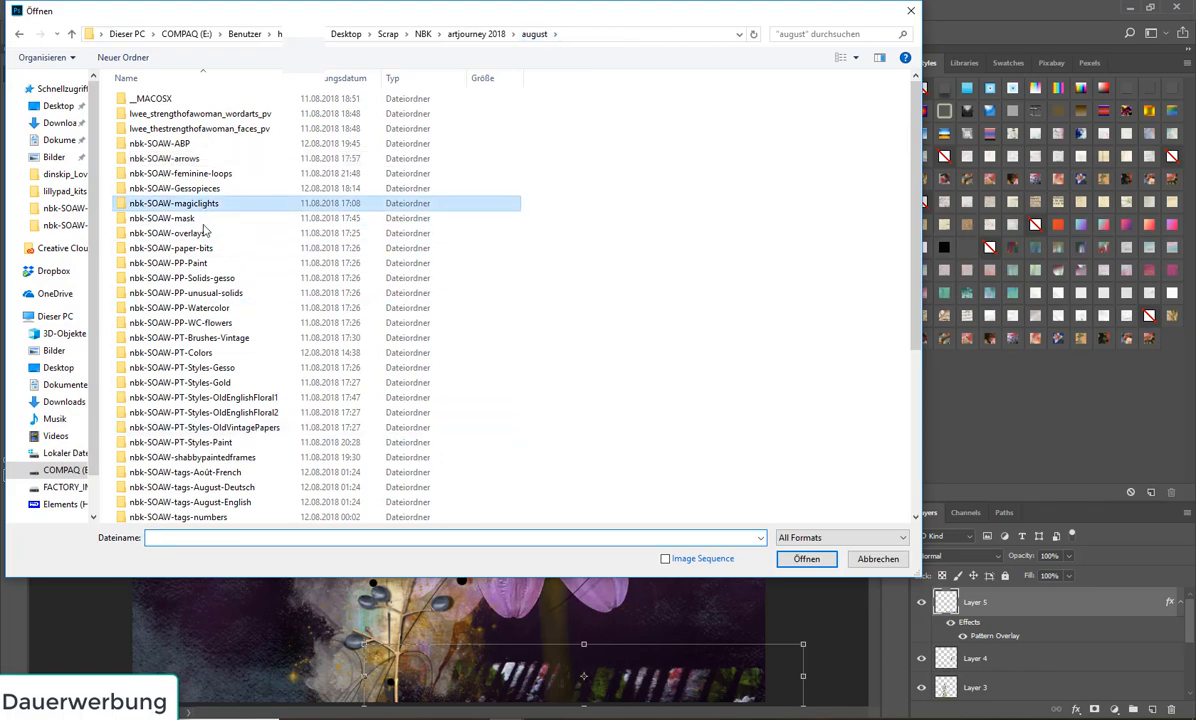
double_click(175, 203)
double_click(793, 110)
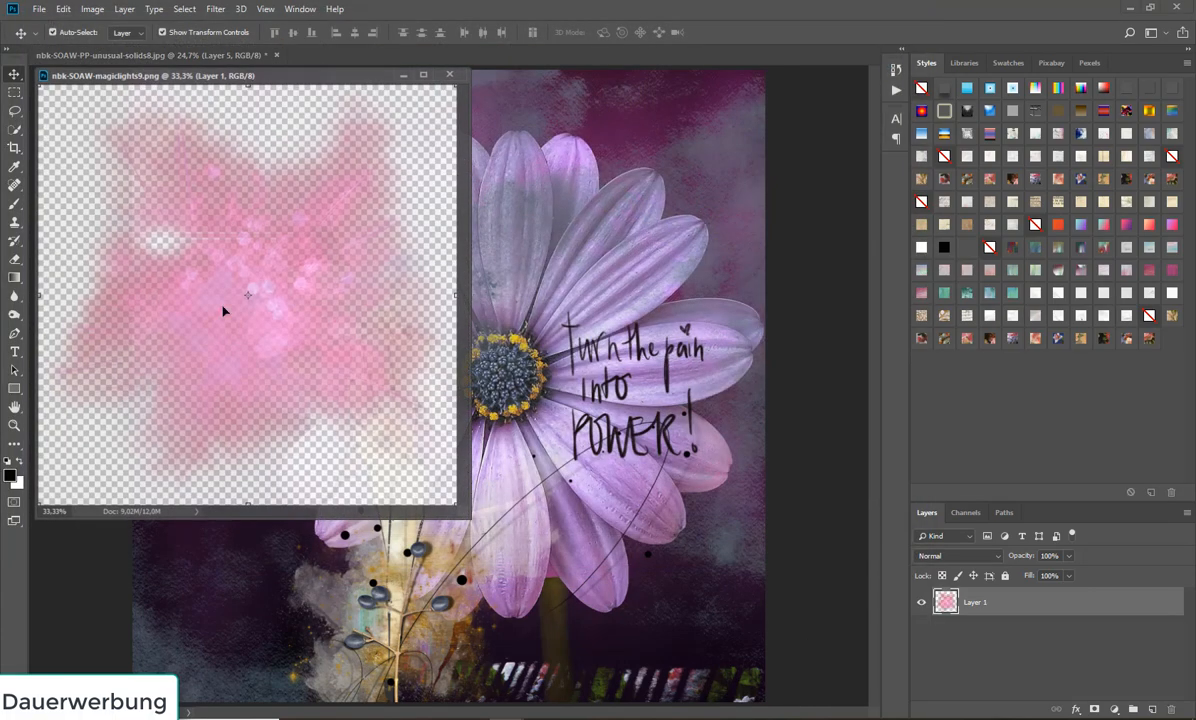
drag(227, 312, 540, 248)
click(449, 73)
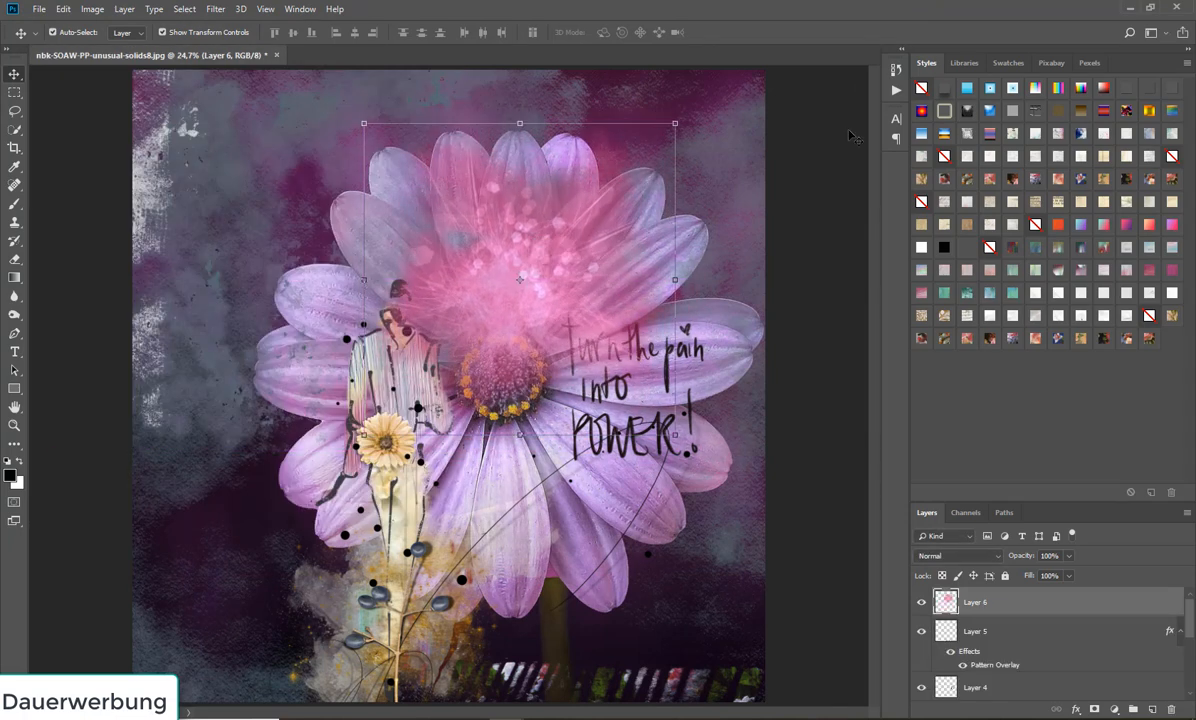
Step: Set the pink light layer's blend mode to Color Burn and move it down over the flower's centre
click(955, 555)
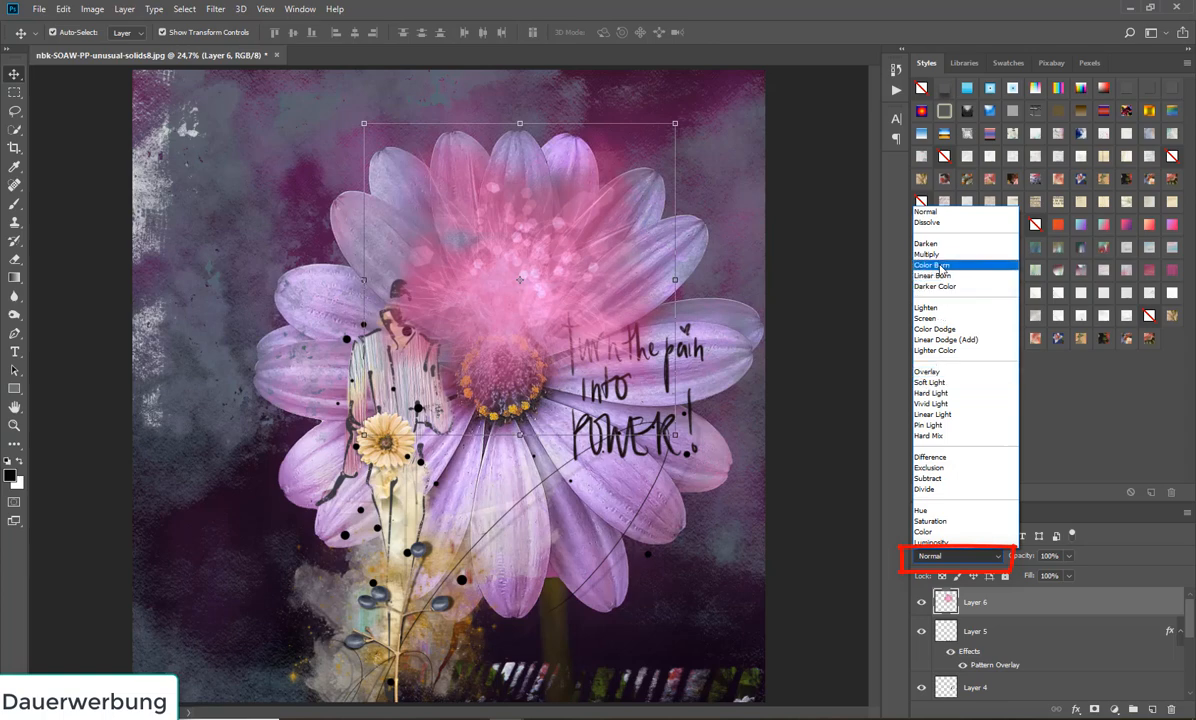
click(940, 265)
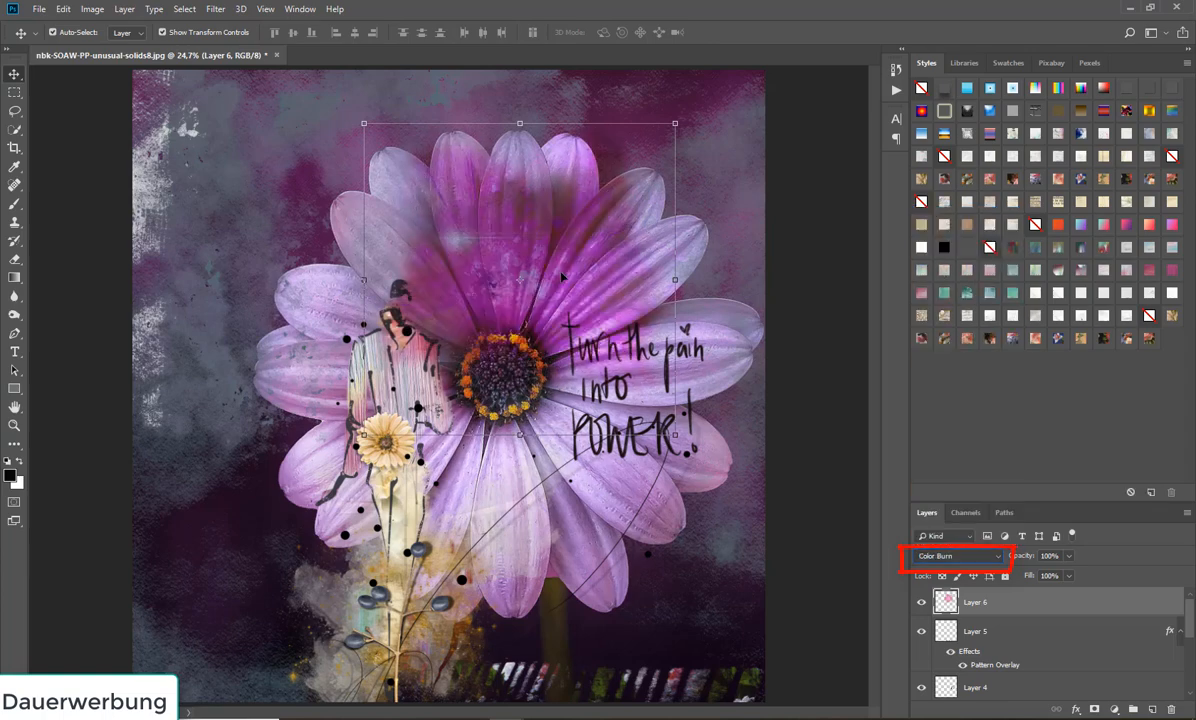
drag(561, 277, 515, 305)
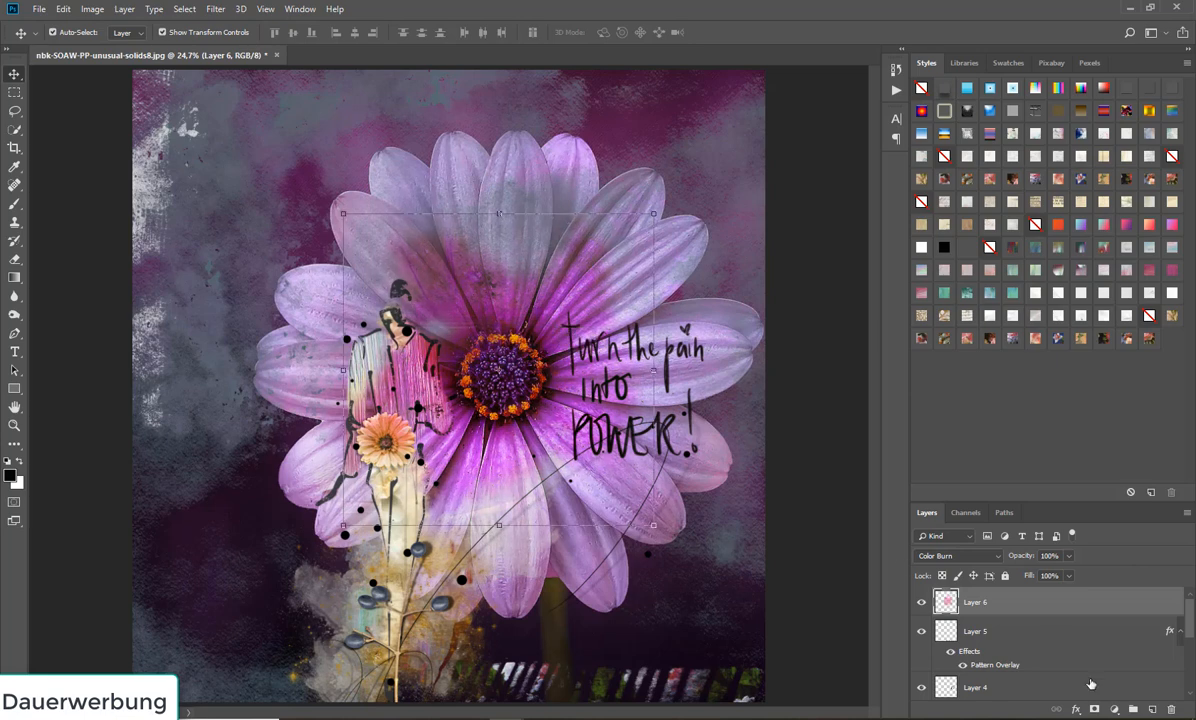
Step: Bring the figure layer to the front of the layer stack and move the figure slightly down
click(395, 648)
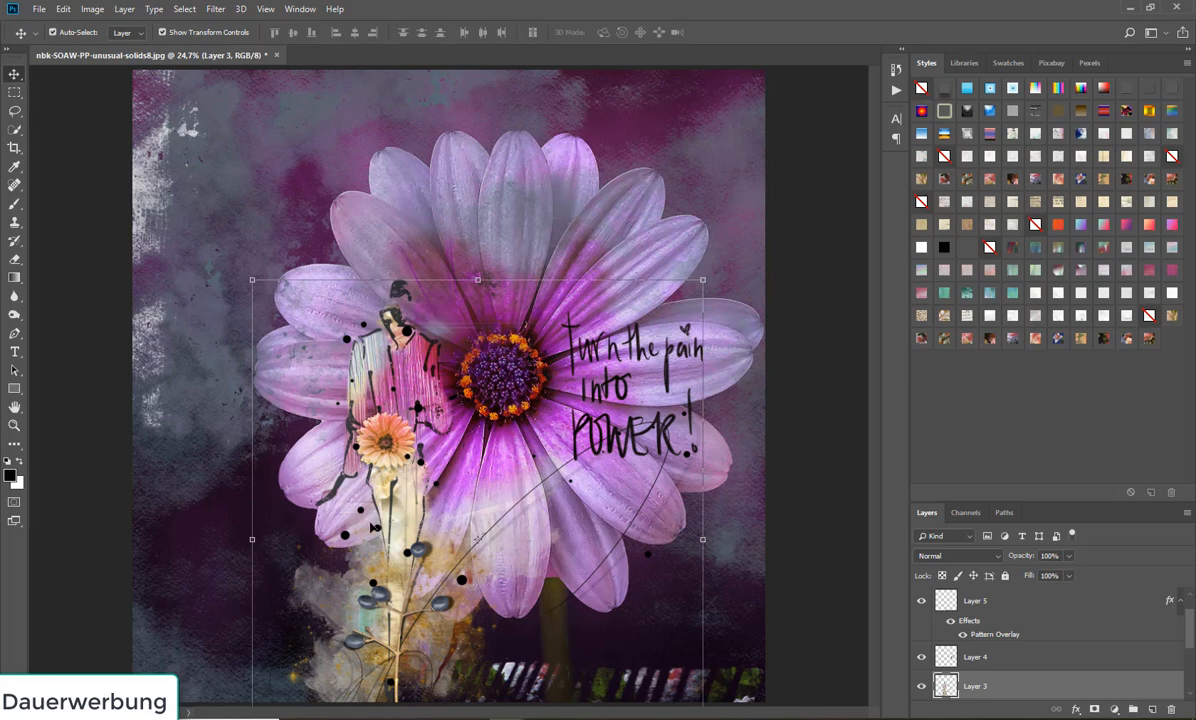
click(123, 9)
mouse_move(160, 396)
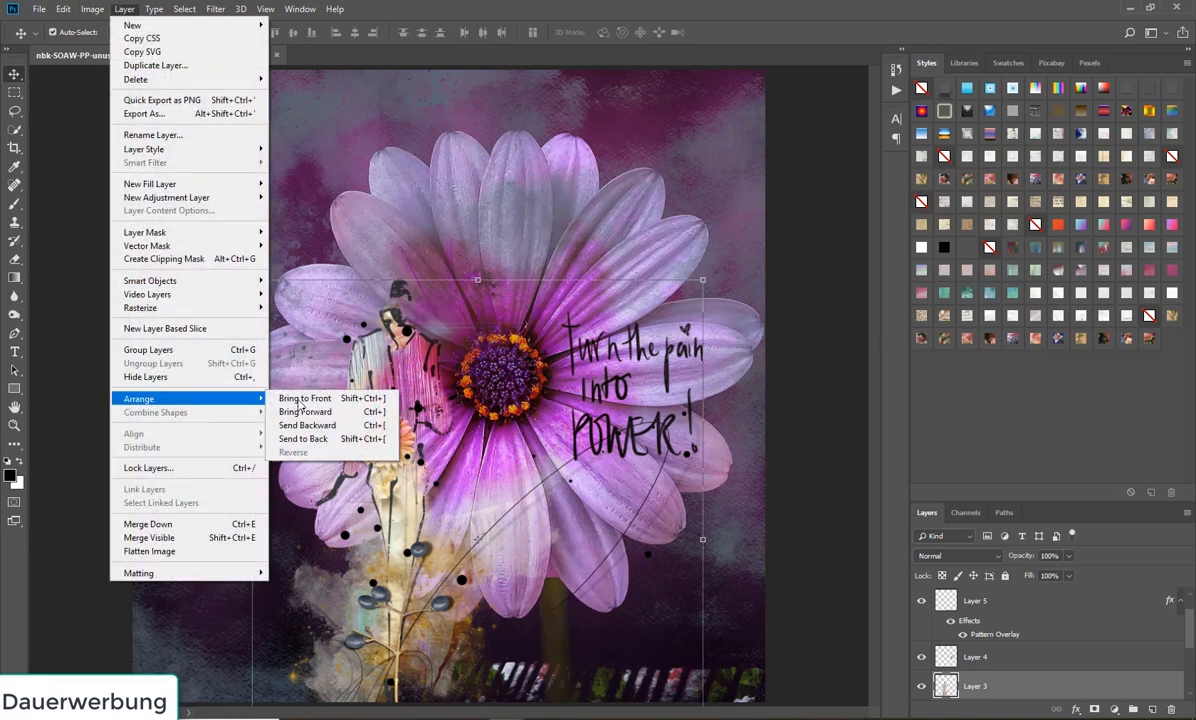
click(322, 398)
drag(327, 422, 407, 494)
drag(474, 408, 510, 398)
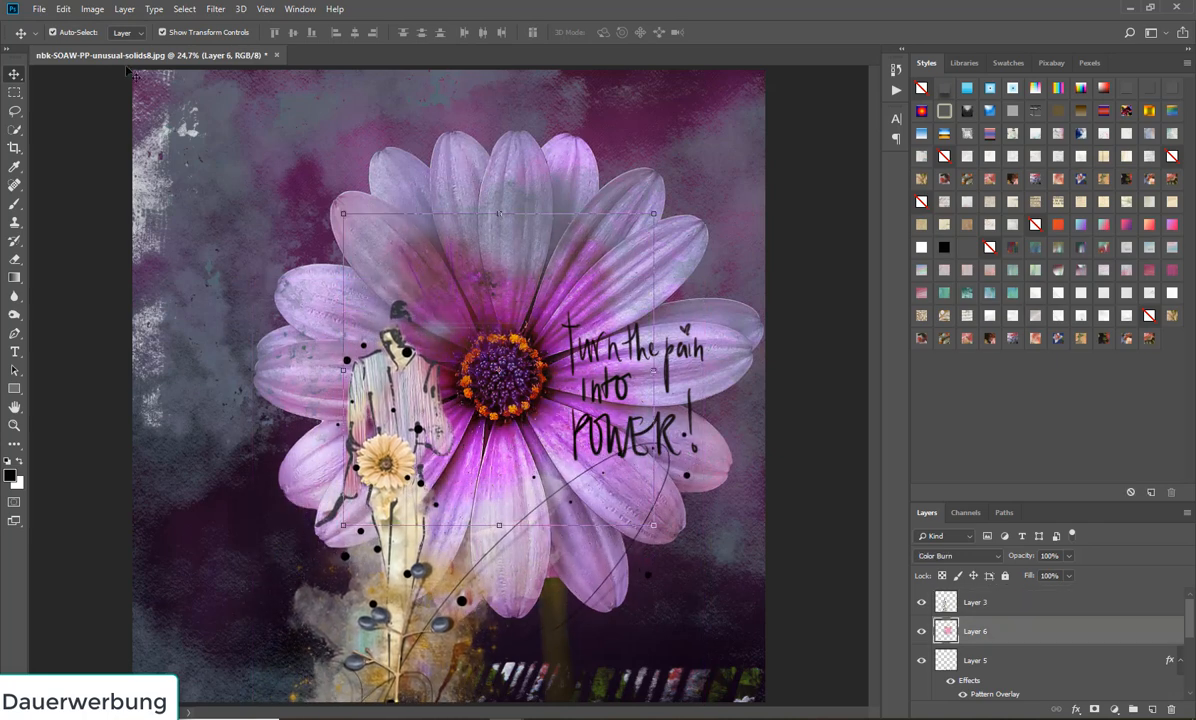
click(37, 9)
click(92, 39)
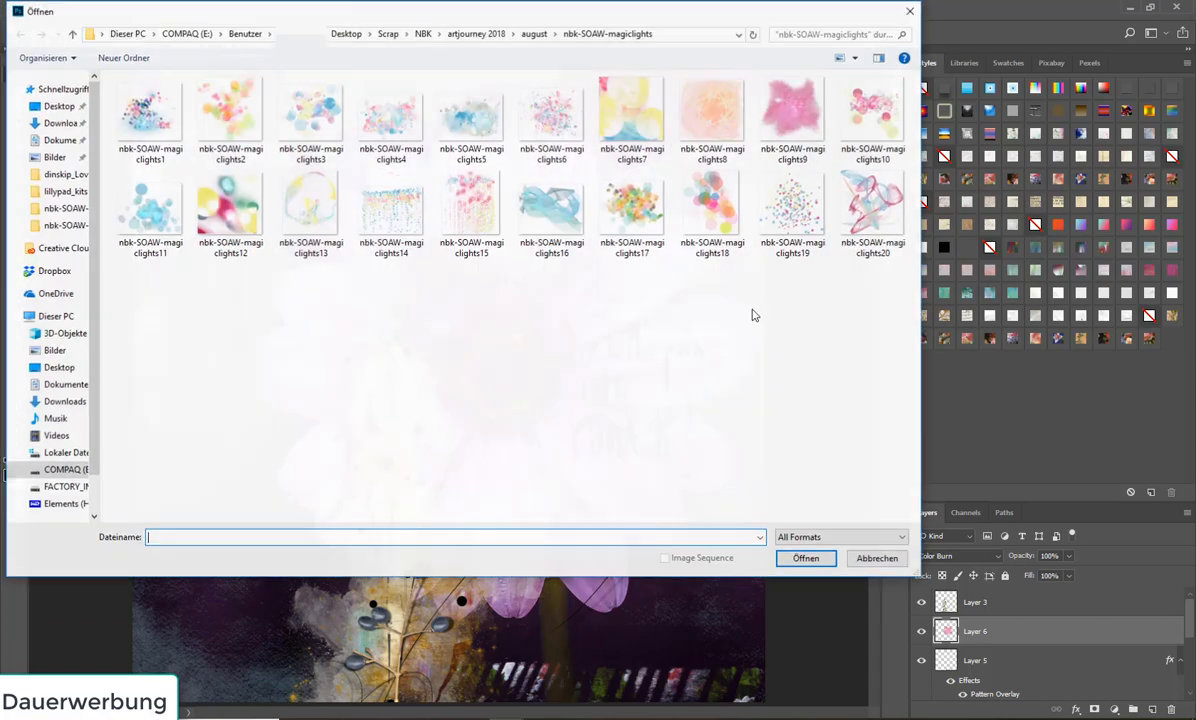
double_click(765, 210)
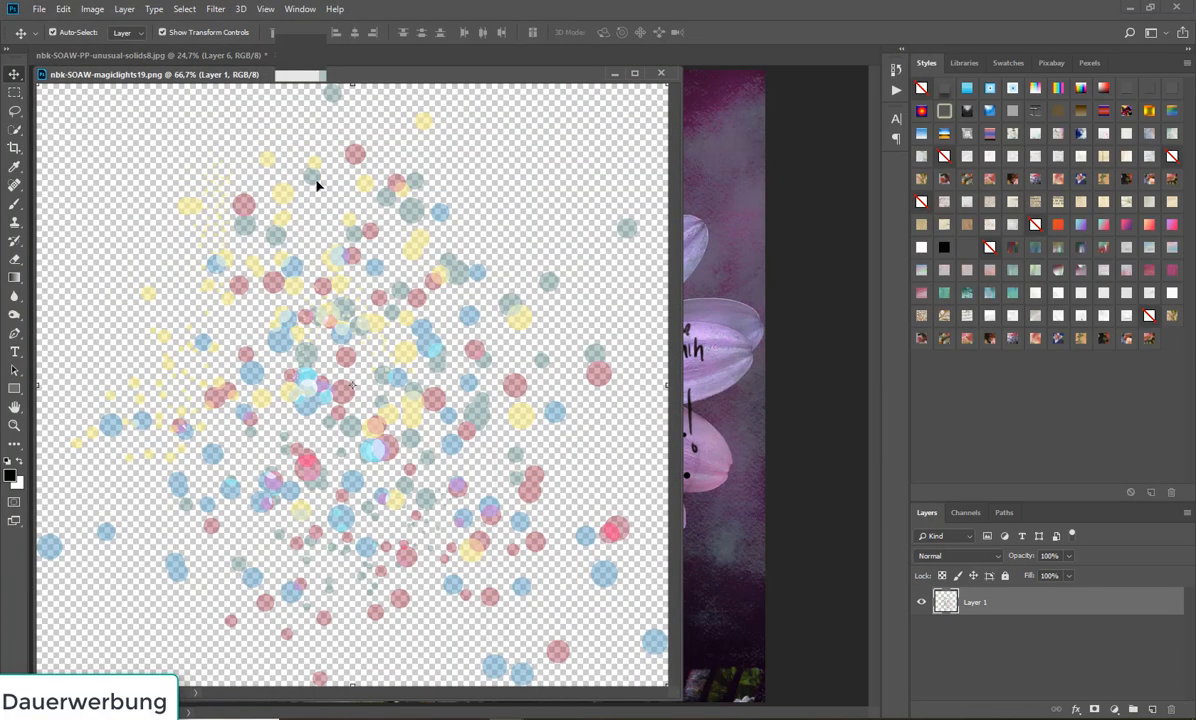
click(614, 74)
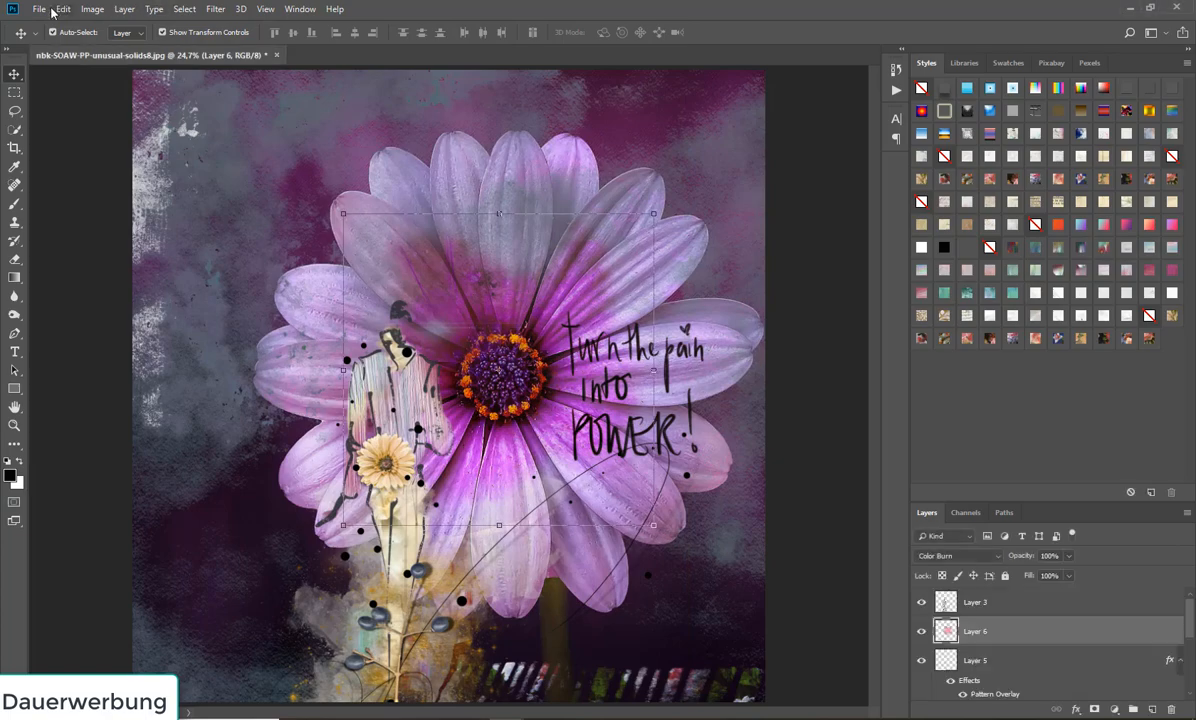
Step: Open nbk-SOAW-magiclights14.png, copy its coloured dots over the flower's lower right petals, and close the source file
click(40, 9)
click(47, 38)
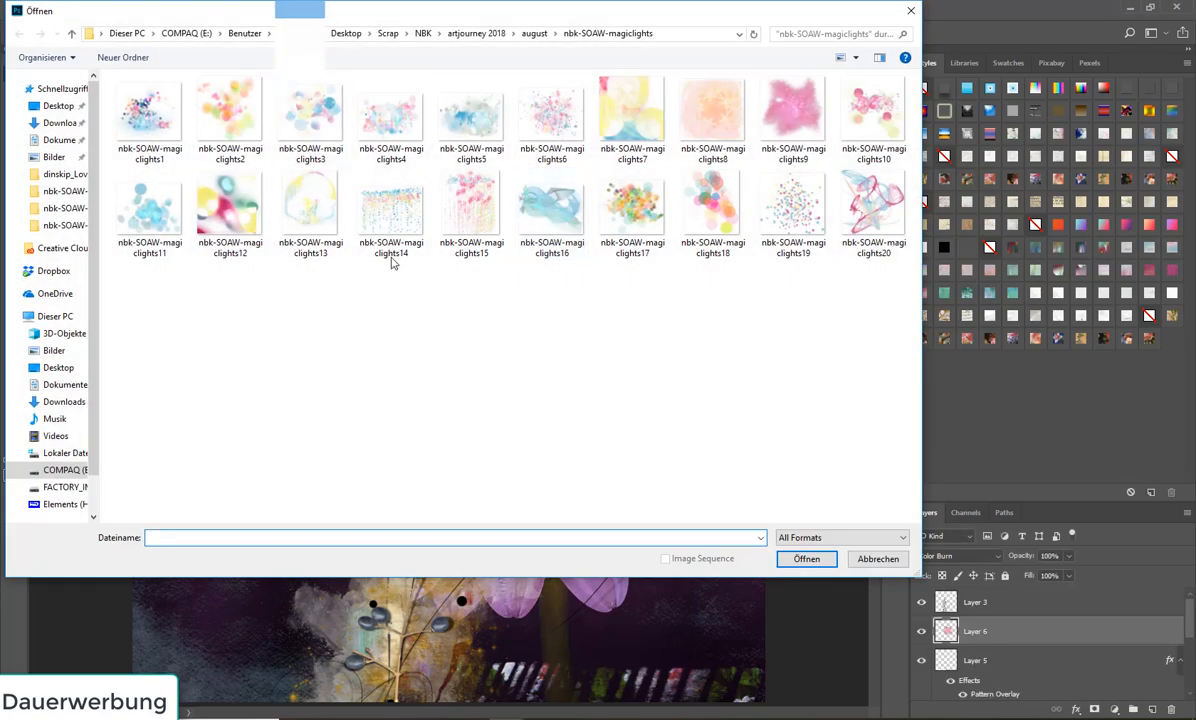
click(405, 248)
double_click(408, 249)
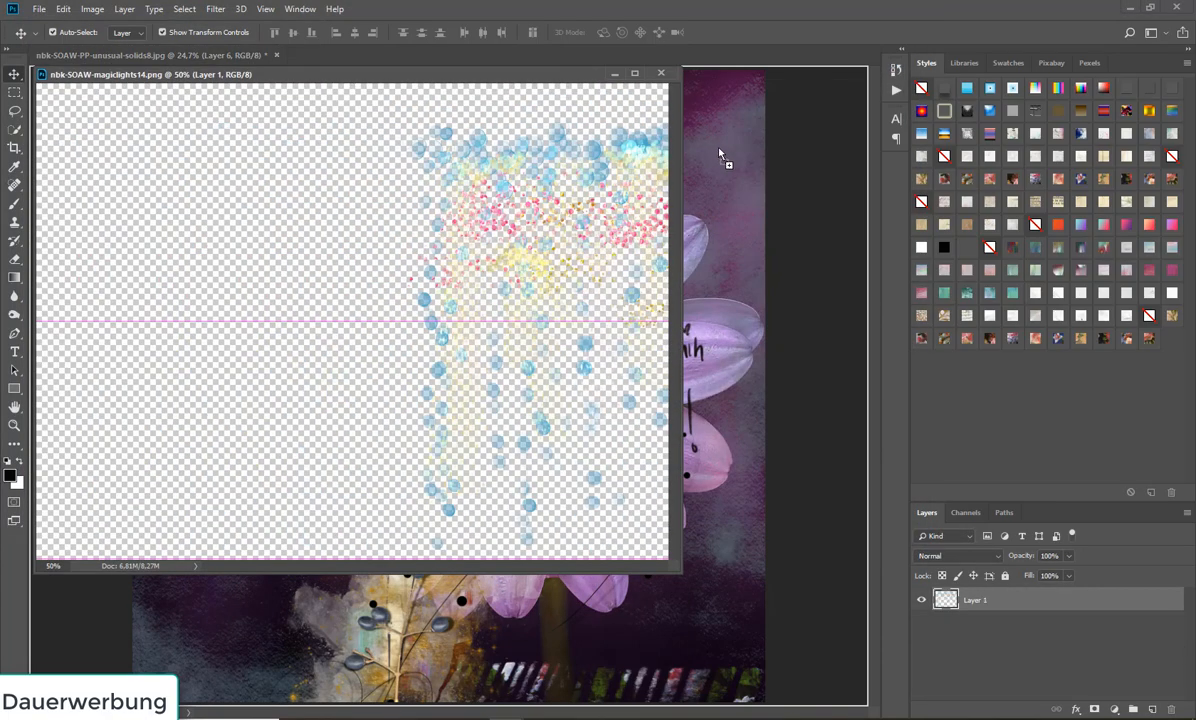
click(661, 74)
drag(741, 153, 570, 515)
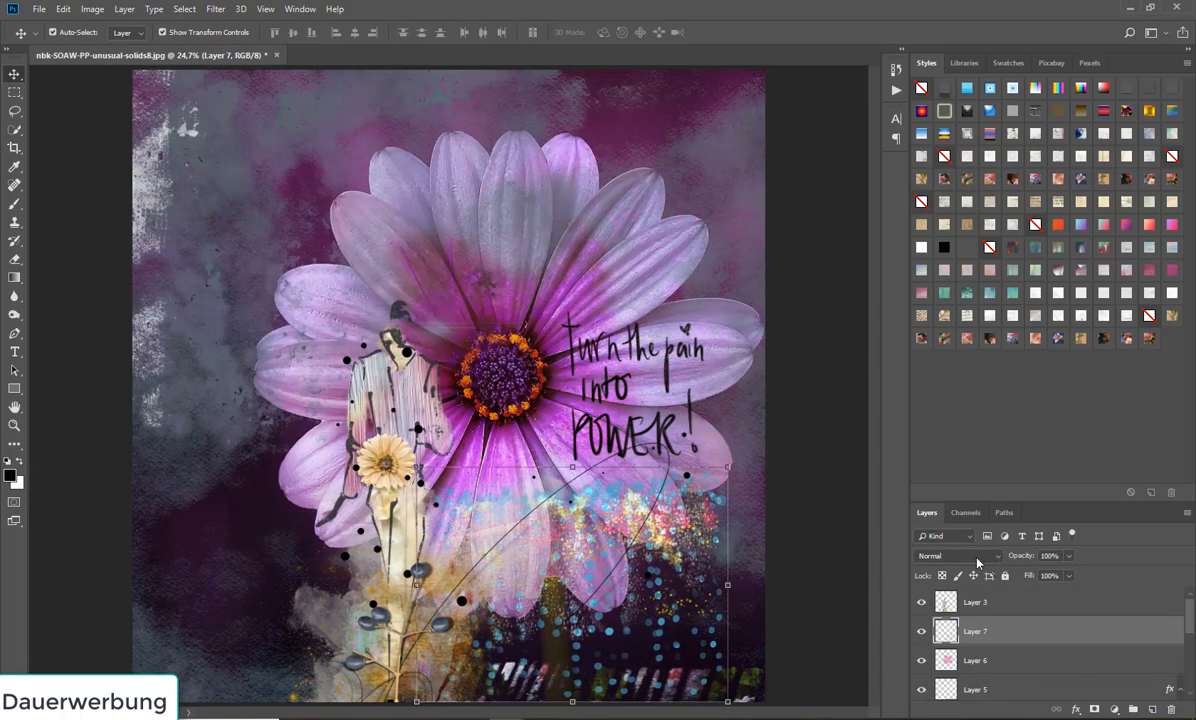
Step: Set the coloured dots layer's blend mode to Color Burn and move the dots slightly up over the lower petals
click(978, 563)
click(963, 270)
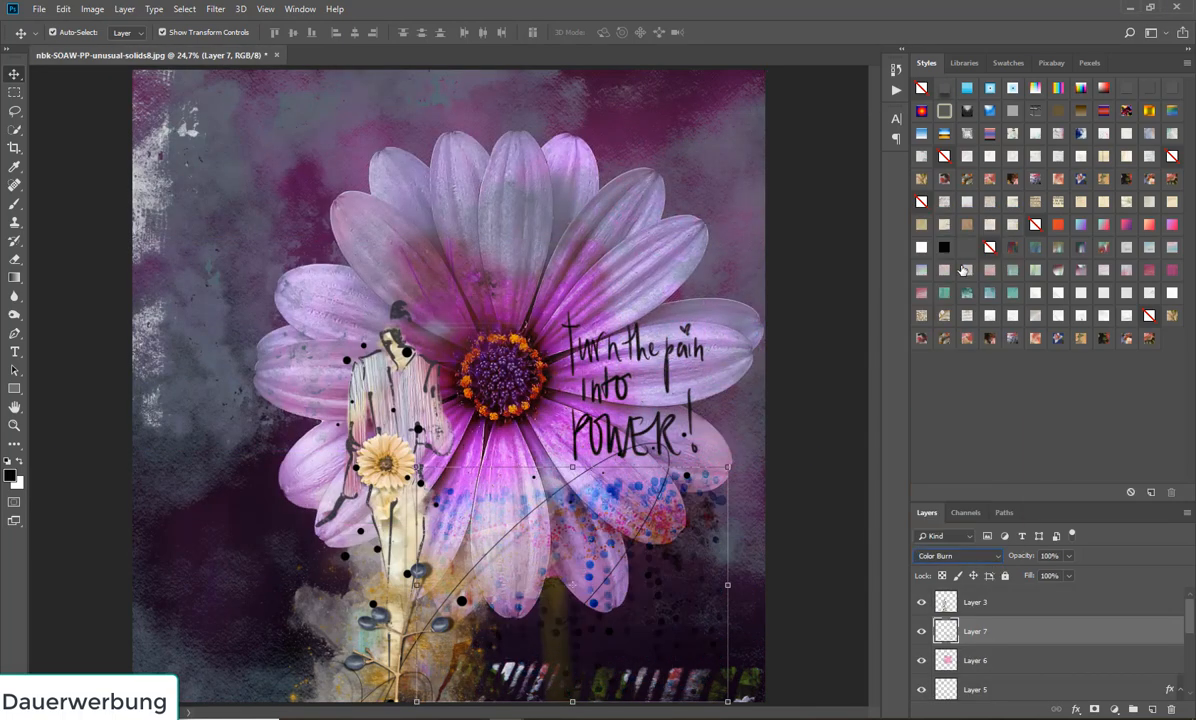
drag(615, 498, 600, 478)
click(634, 137)
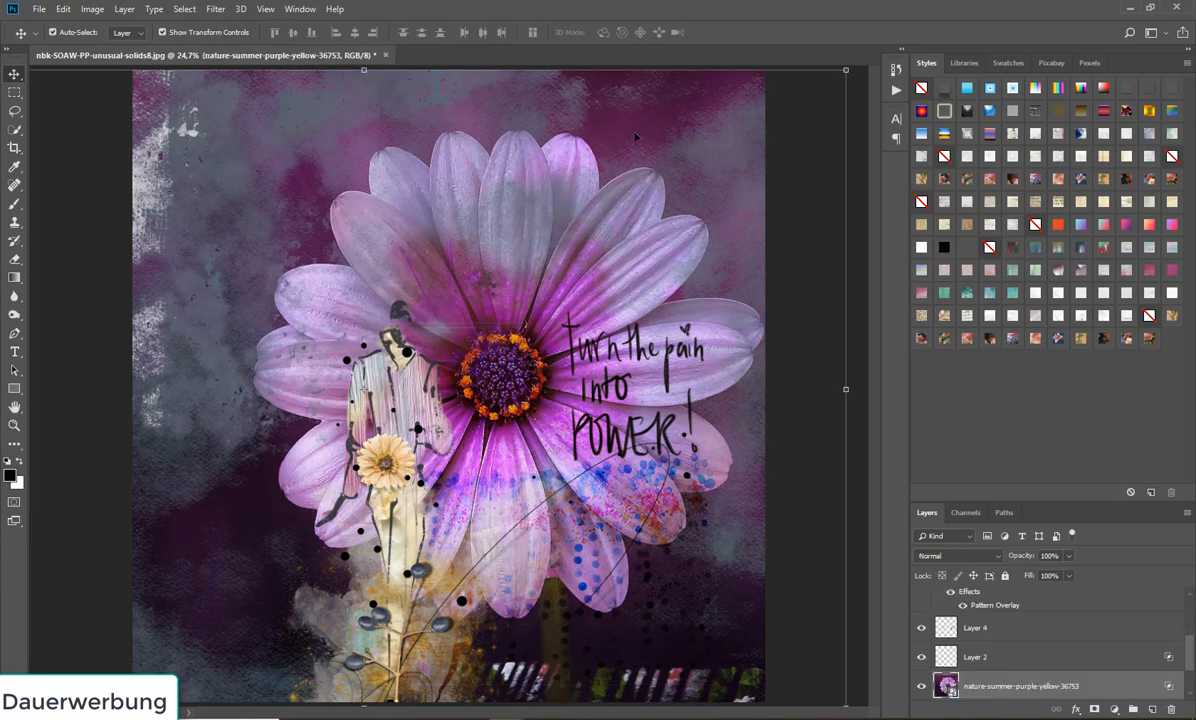